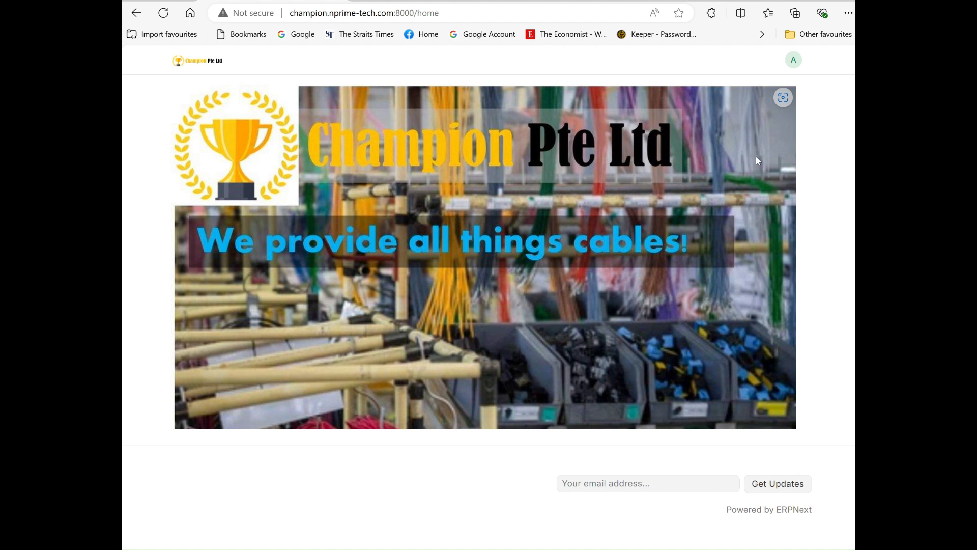
- Switch from the company website to the ERPNext desk and open the Quotation list of the Selling module
left_click(794, 60)
left_click(754, 123)
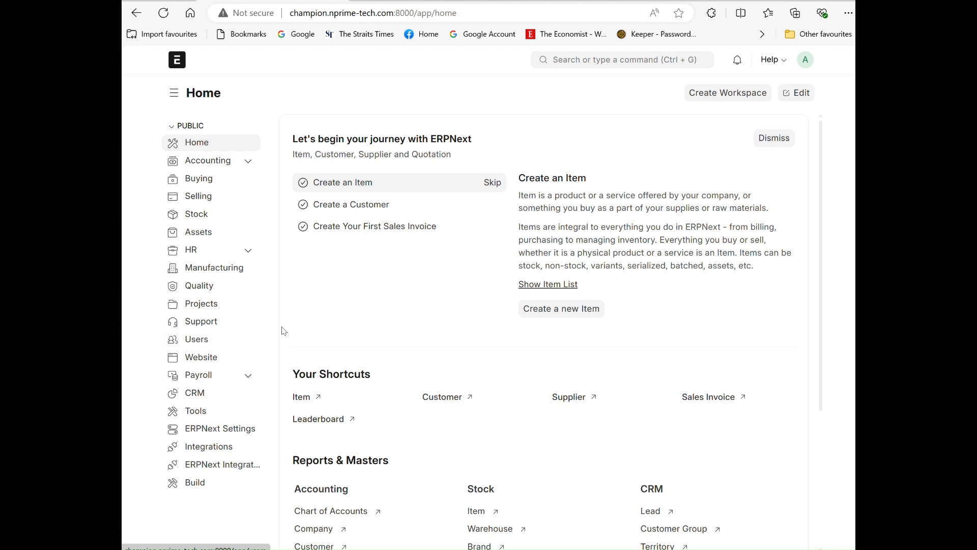
left_click(217, 202)
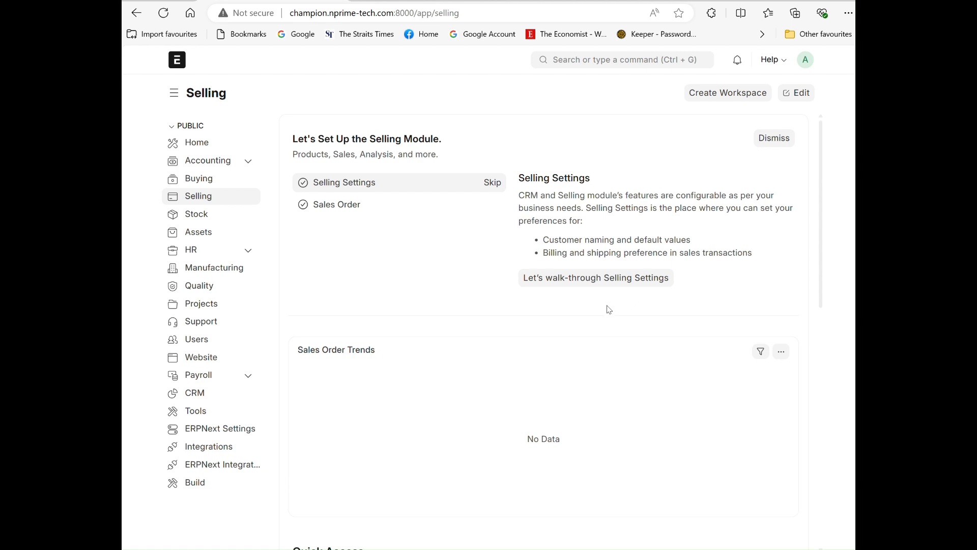
scroll(566, 312, "down", 5)
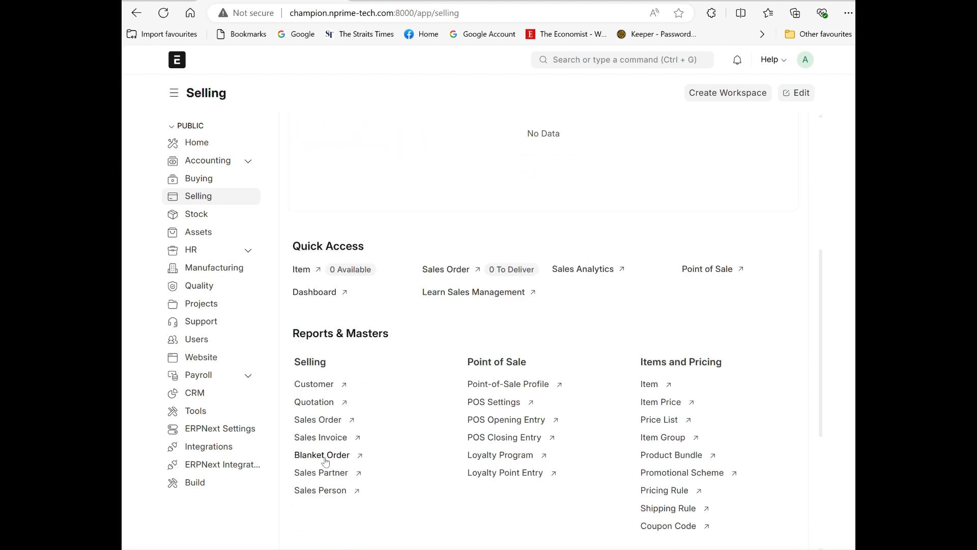
left_click(327, 410)
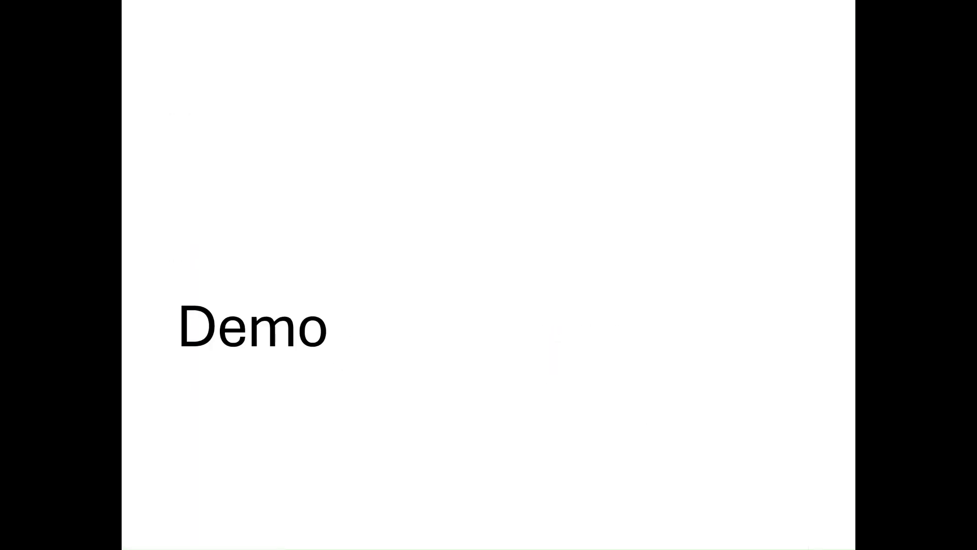
- Review the Typical Trading Business Flow slide in the PowerPoint presentation, then return to ERPNext in the browser
key("Left")
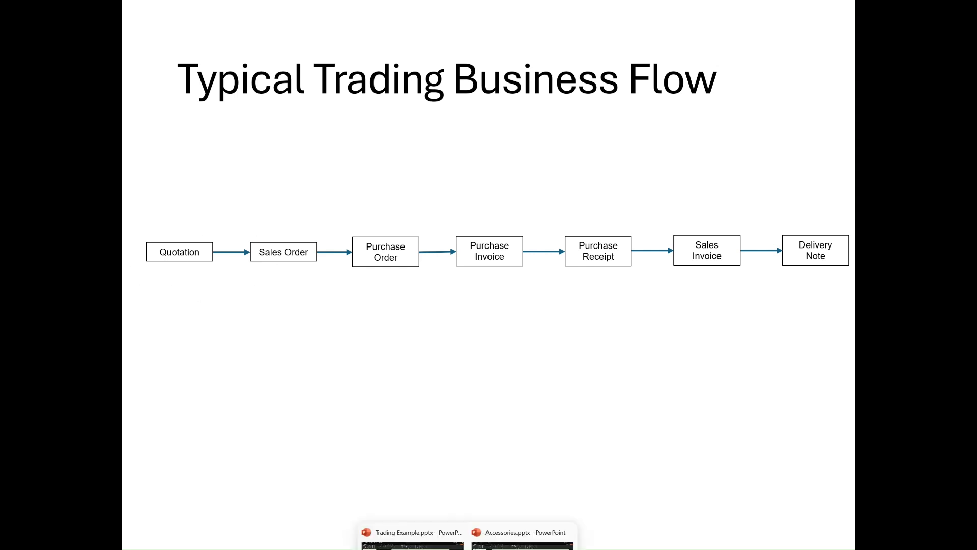
left_click(444, 535)
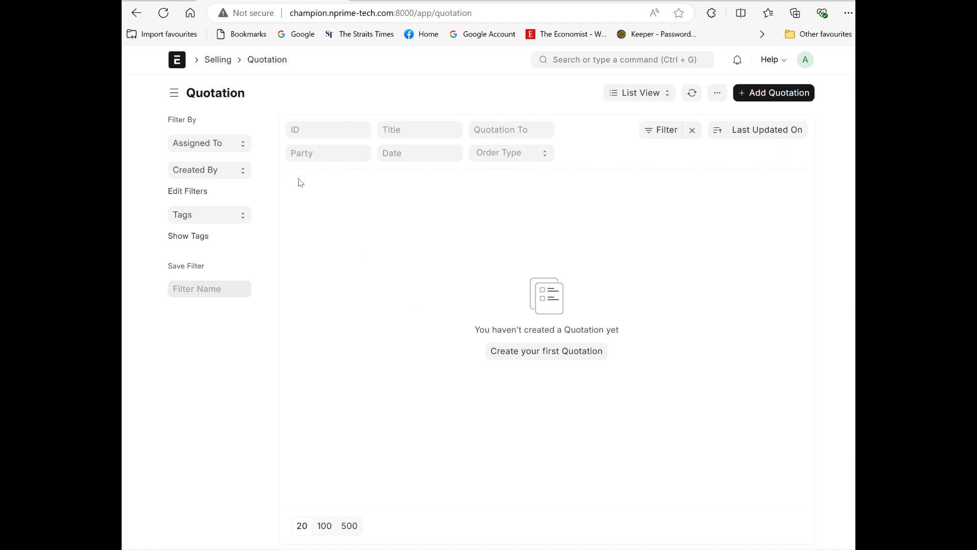
- Start a new quotation and create Customer A, of type Company, as its customer
left_click(772, 100)
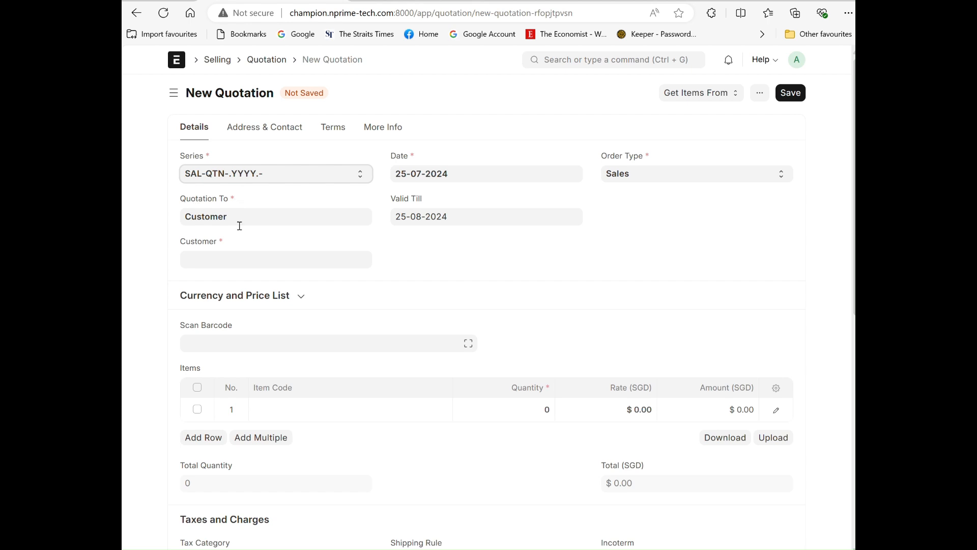
left_click(217, 260)
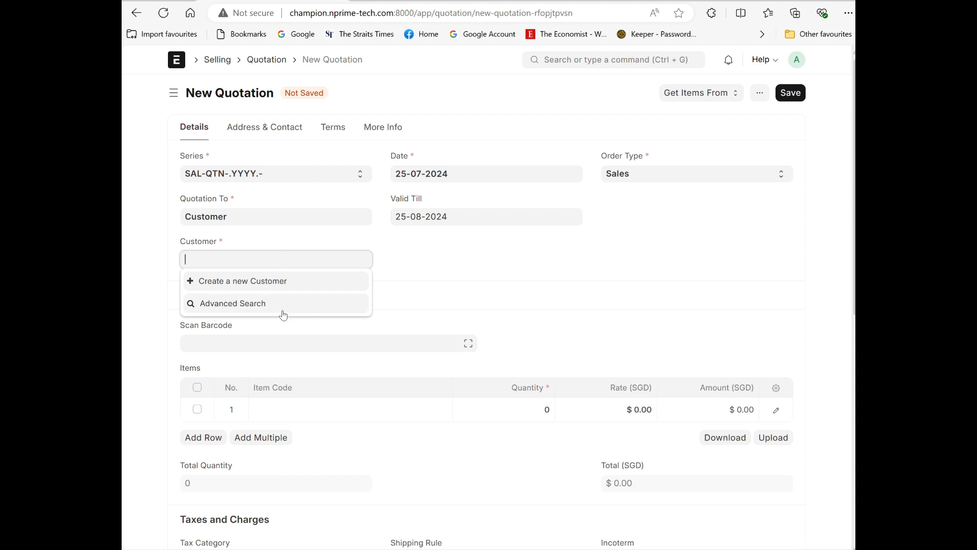
left_click(244, 283)
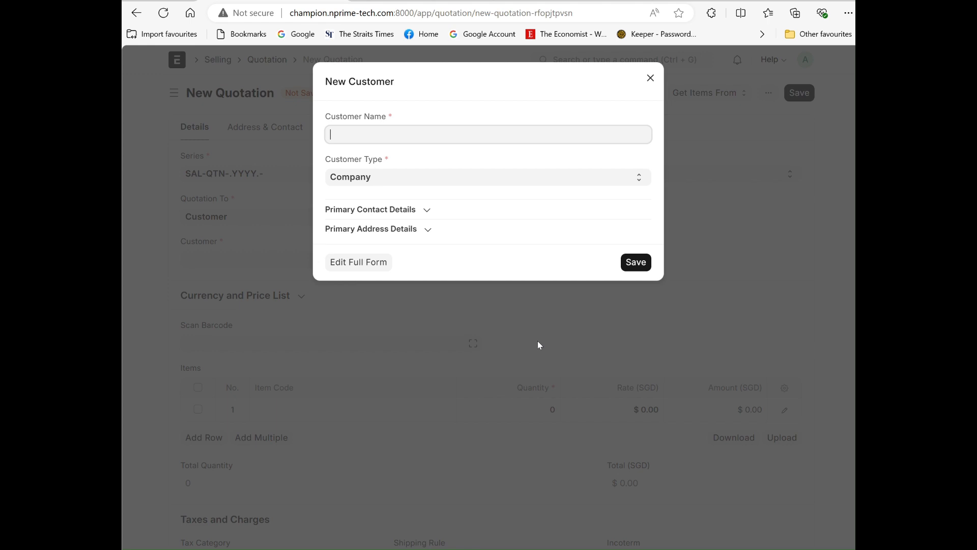
type("CustomerA")
key("BackSpace")
left_click(634, 267)
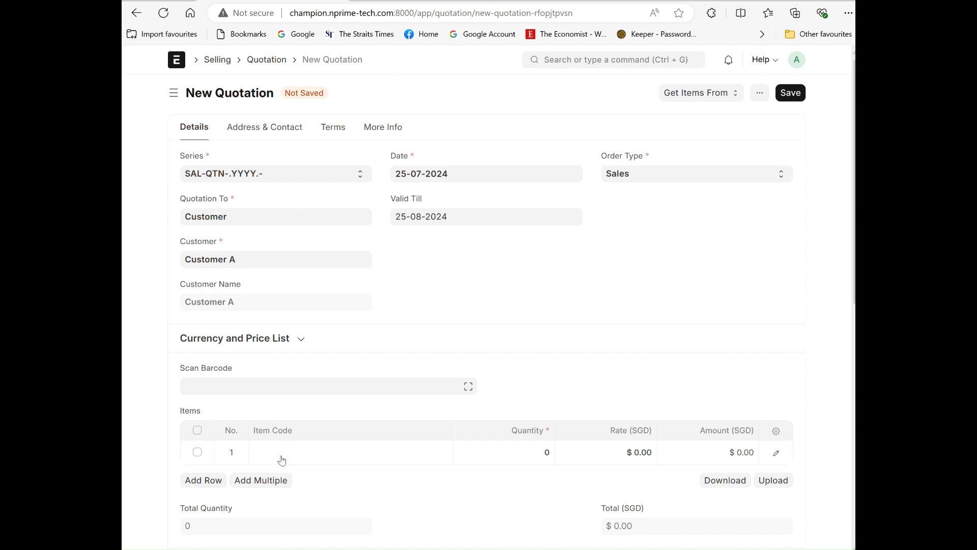
- Create a new item for the quotation's first row using the full form, with item code Red Wire and item group Products
left_click(322, 454)
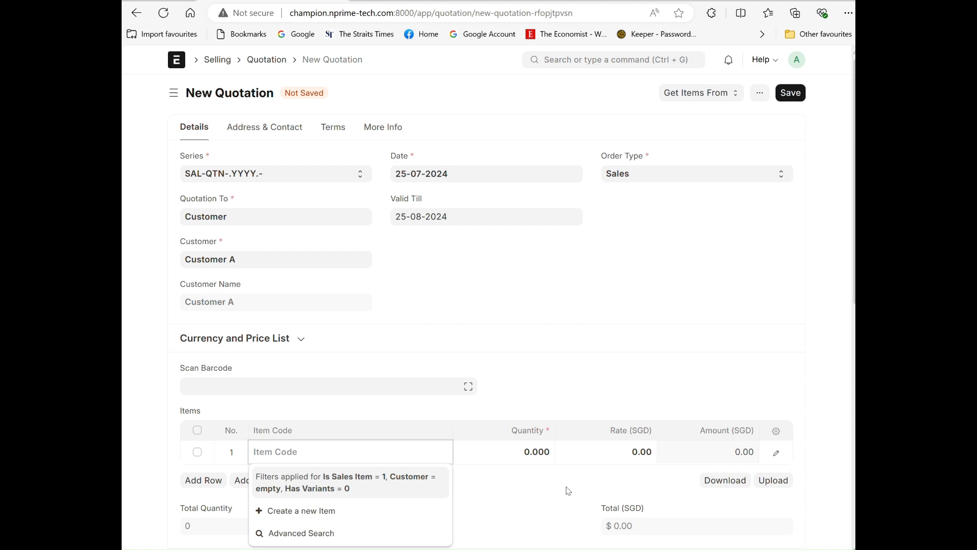
left_click(341, 512)
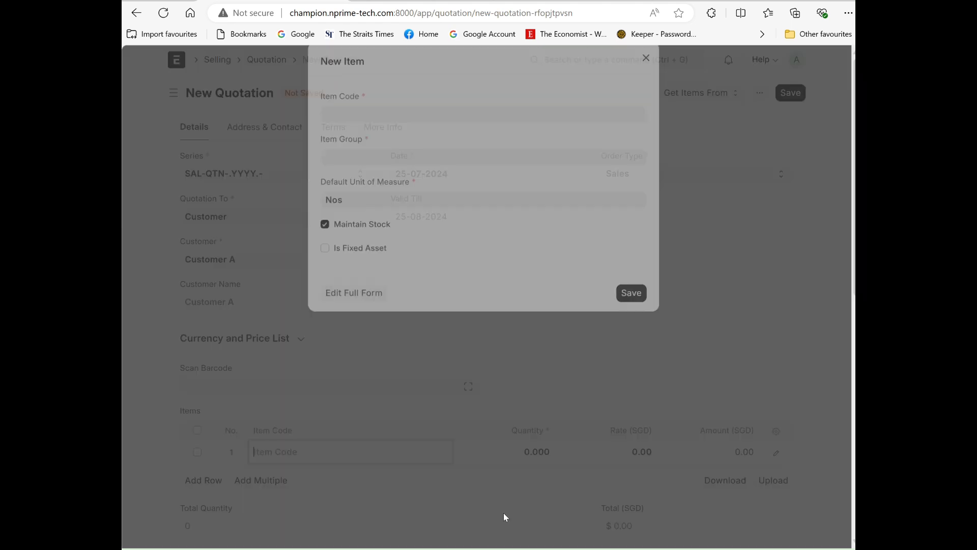
left_click(362, 315)
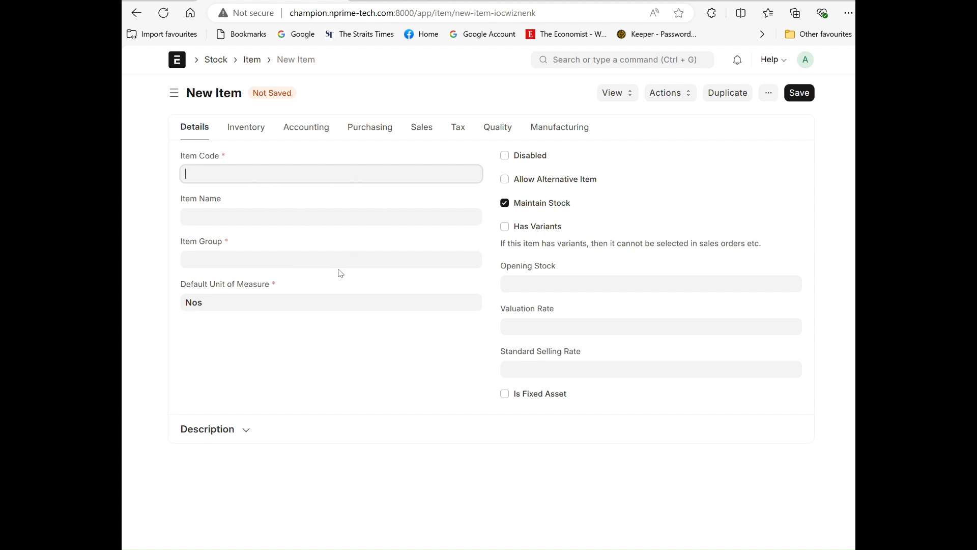
type("Red Wire")
left_click(245, 261)
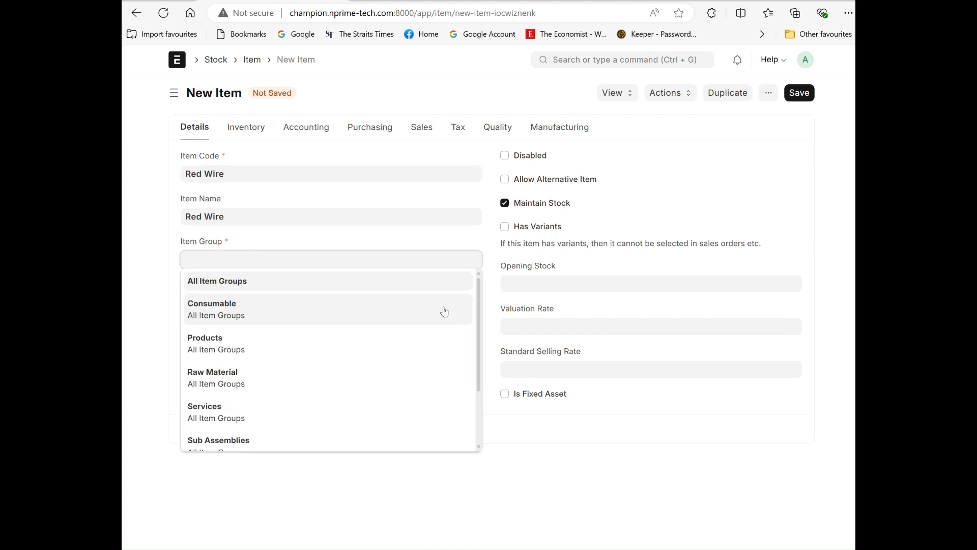
left_click(270, 345)
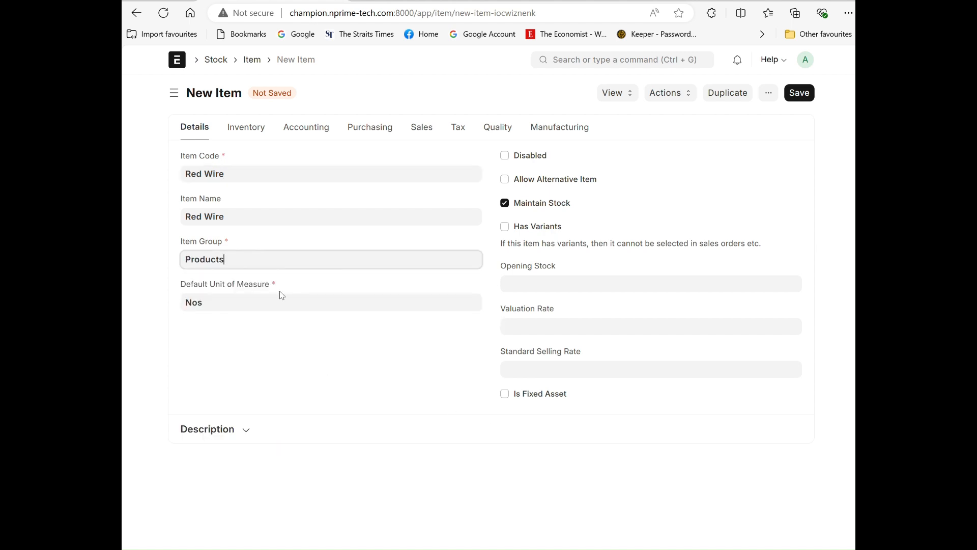
- Clear the item group, look through the available groups and choose Products again
left_click_drag(255, 262, 175, 260)
key("BackSpace")
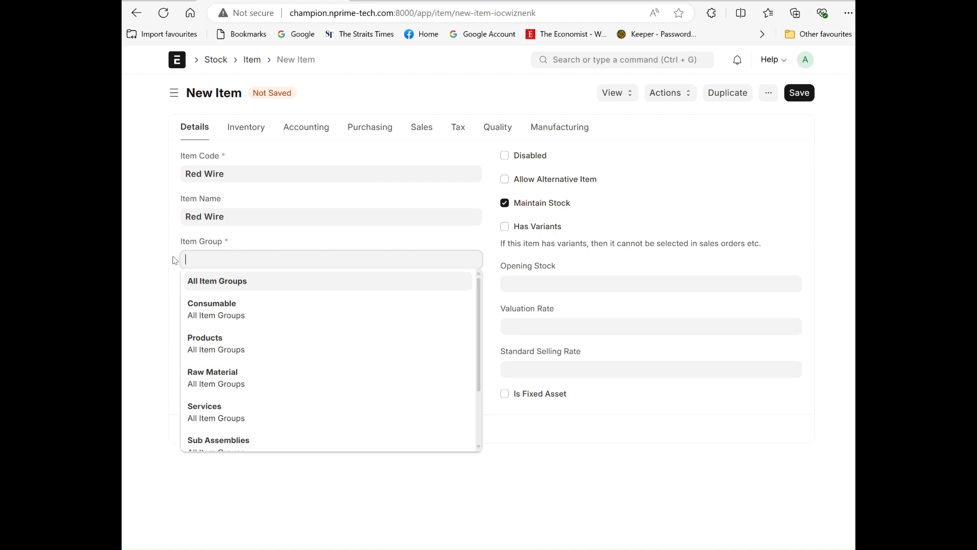
scroll(236, 405, "down", 2)
scroll(237, 406, "up", 2)
left_click(225, 343)
- Set the Red Wire item's default unit of measure to Meter and save the item
left_click(214, 303)
left_click_drag(244, 301, 151, 304)
key("BackSpace")
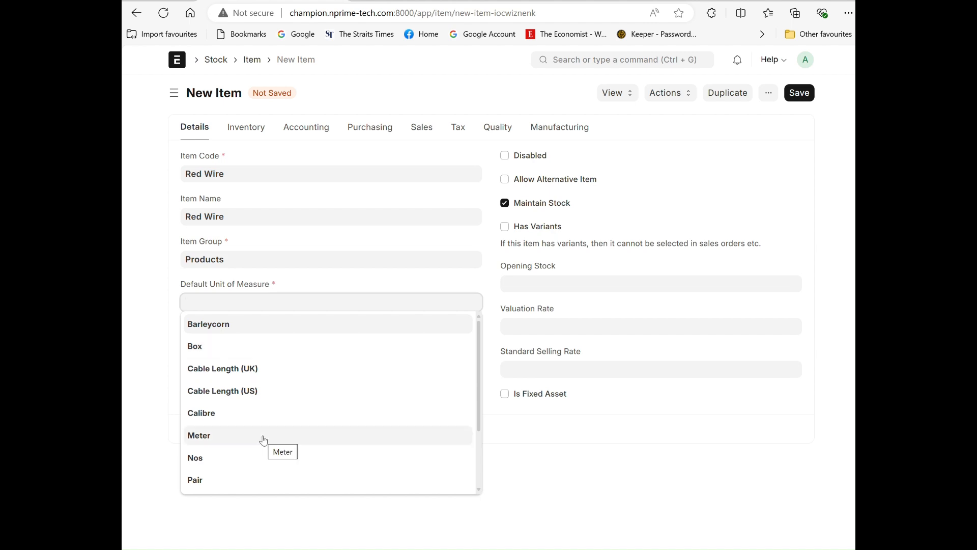
left_click(262, 437)
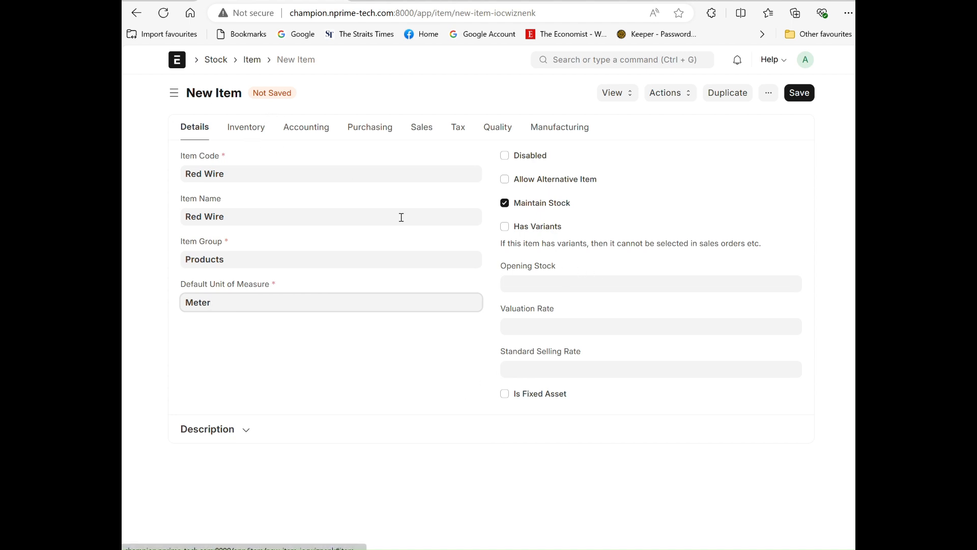
left_click(799, 95)
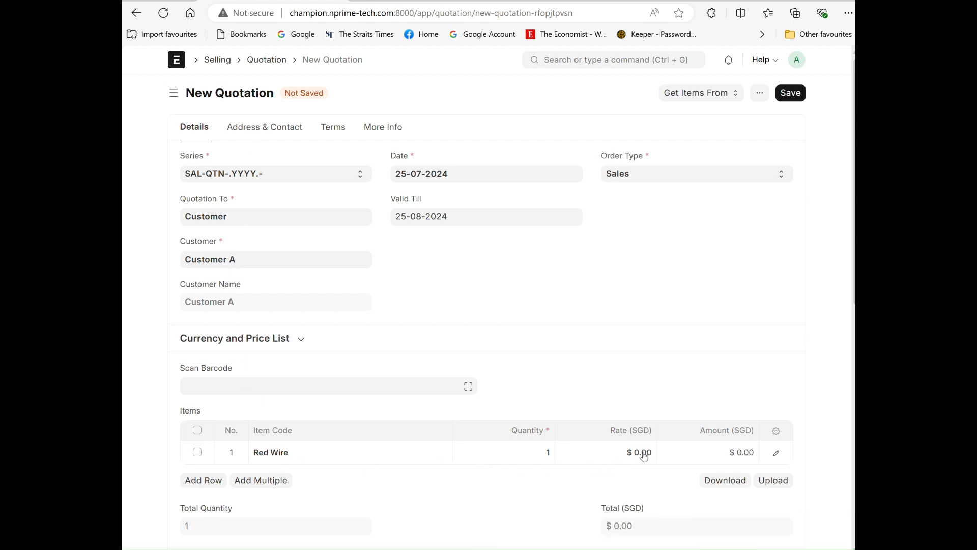
- Set the Red Wire row of the quotation to quantity 10 and rate 1.00 SGD
left_click(536, 458)
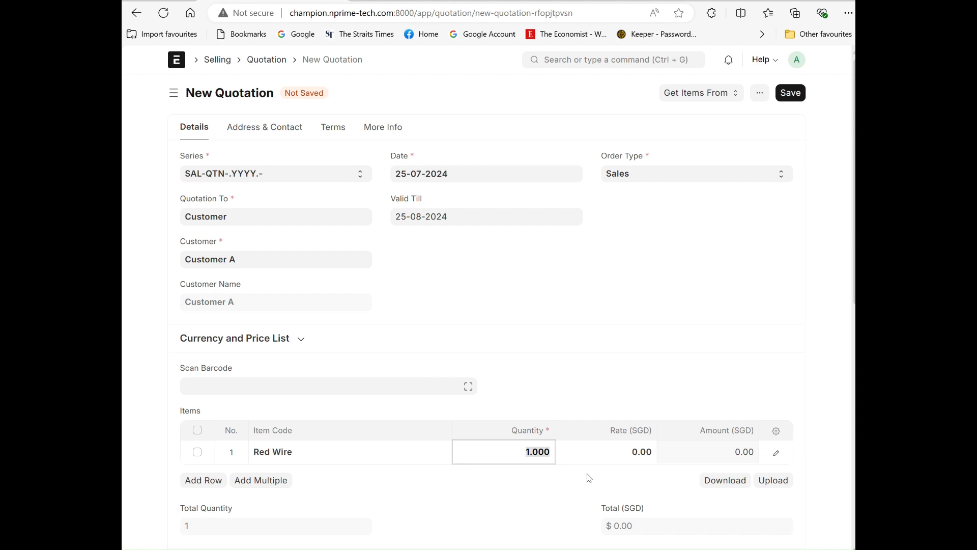
type("10")
left_click(505, 495)
left_click(624, 458)
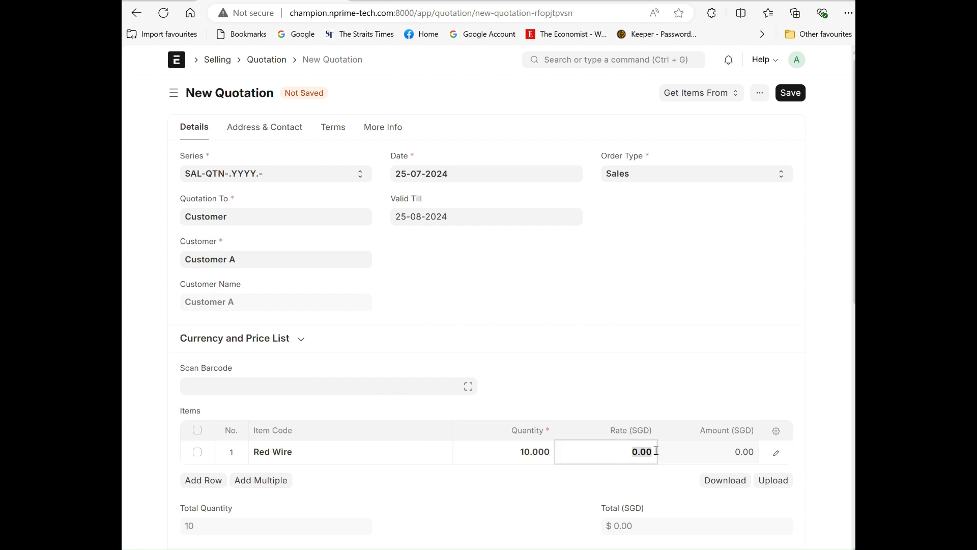
type("1")
left_click(802, 364)
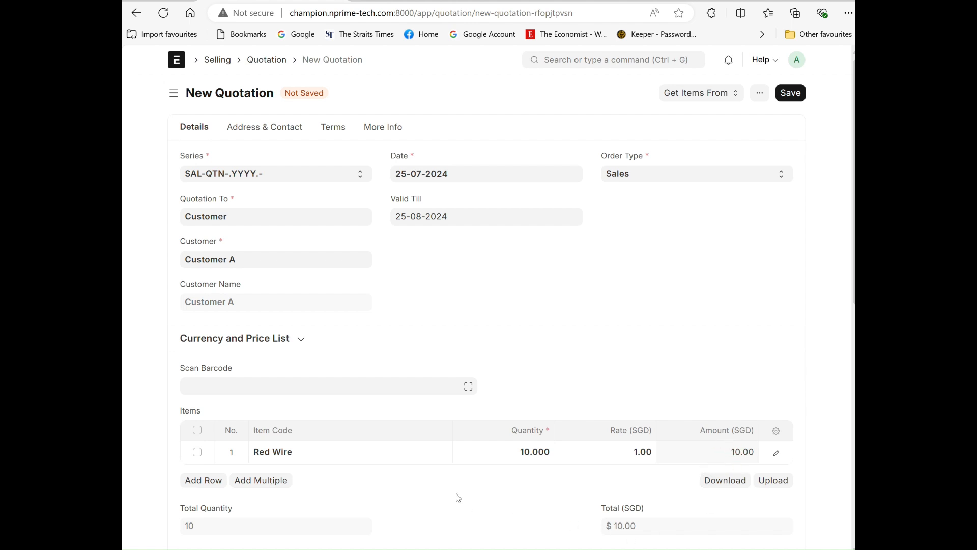
- Apply the Singapore Tax sales taxes and charges template to the quotation and save it
scroll(426, 482, "down", 3)
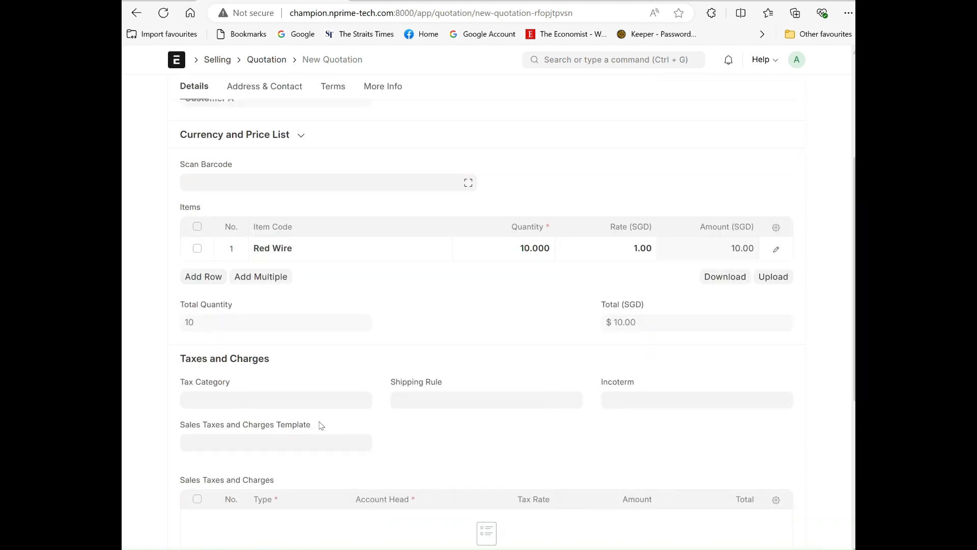
left_click(233, 445)
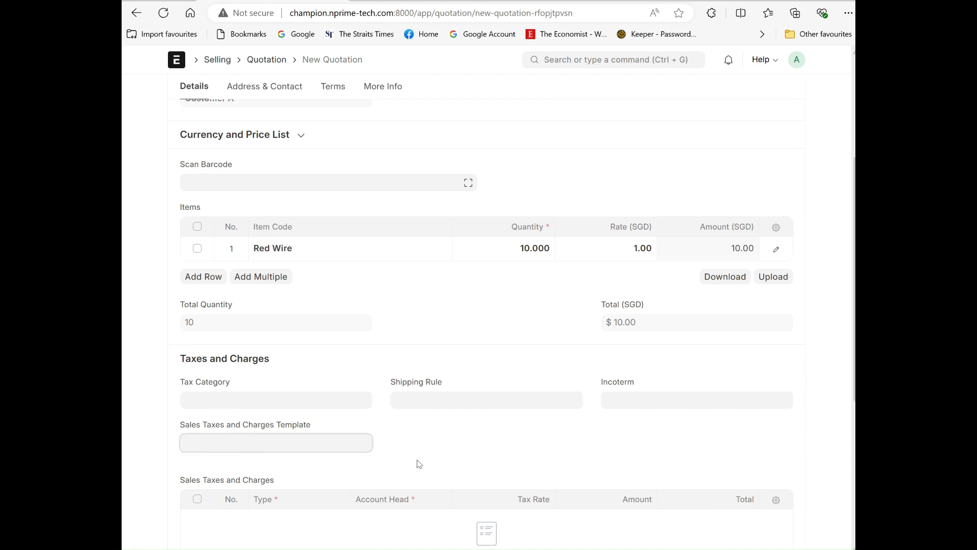
left_click(257, 471)
scroll(620, 425, "down", 2)
scroll(620, 425, "down", 2)
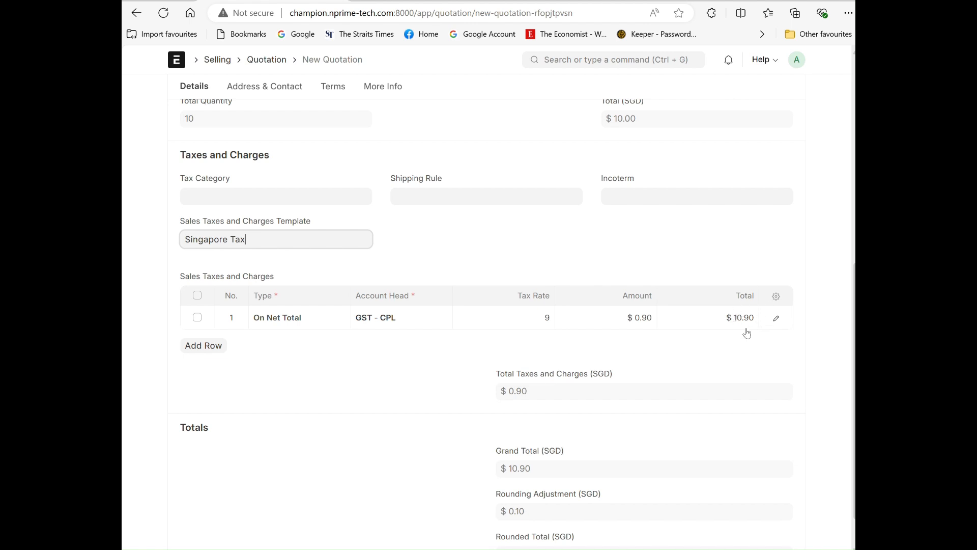
scroll(759, 374, "down", 1)
scroll(761, 372, "up", 8)
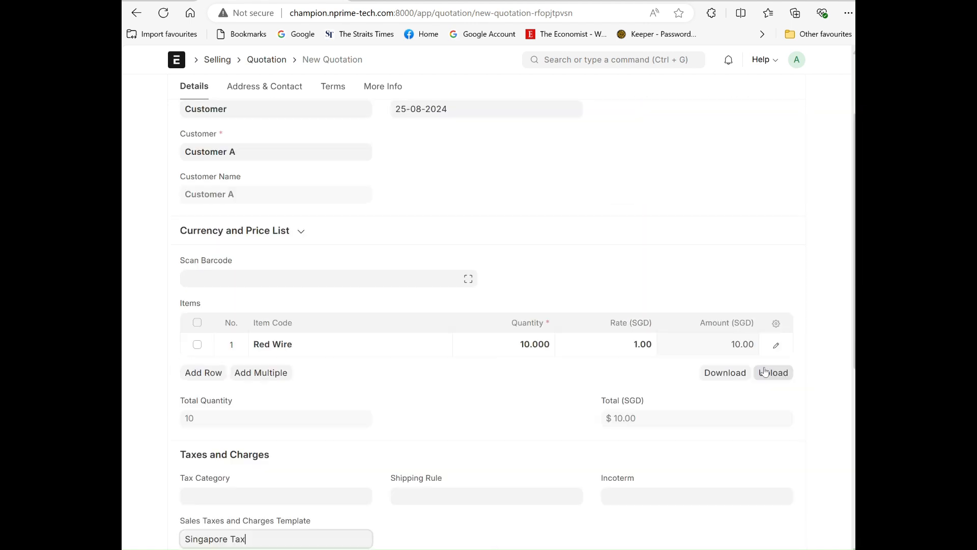
left_click(791, 93)
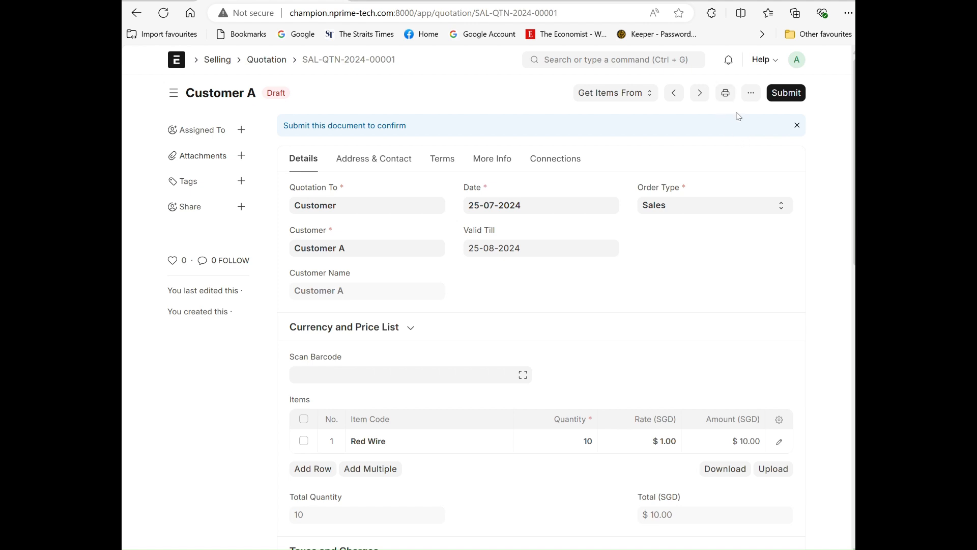
- Examine the print preview of the draft quotation from letterhead to totals and return to its form
left_click(726, 93)
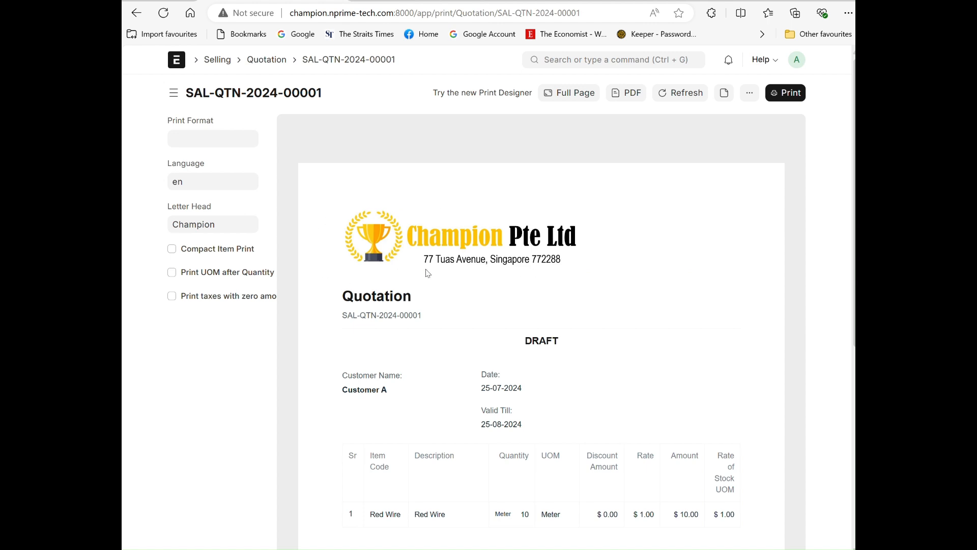
scroll(578, 264, "down", 4)
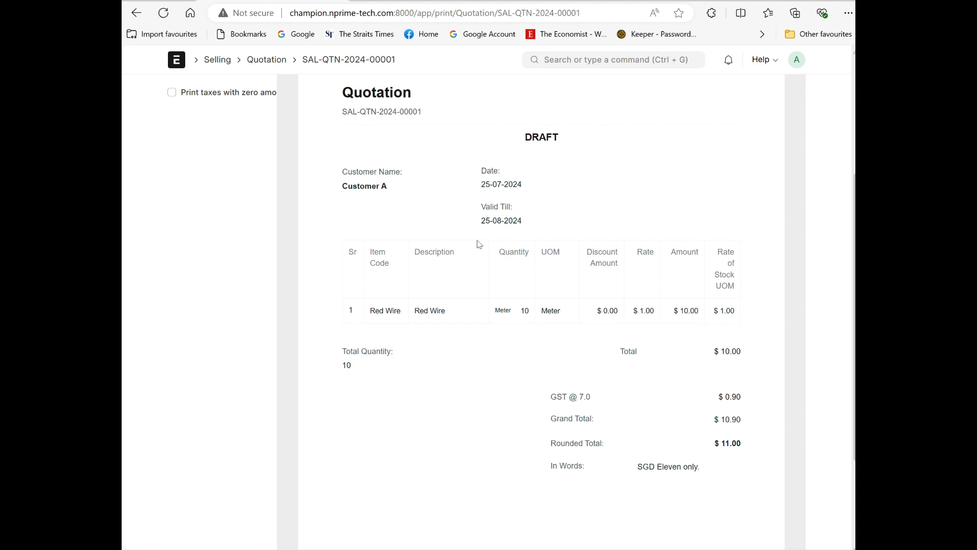
scroll(649, 224, "up", 4)
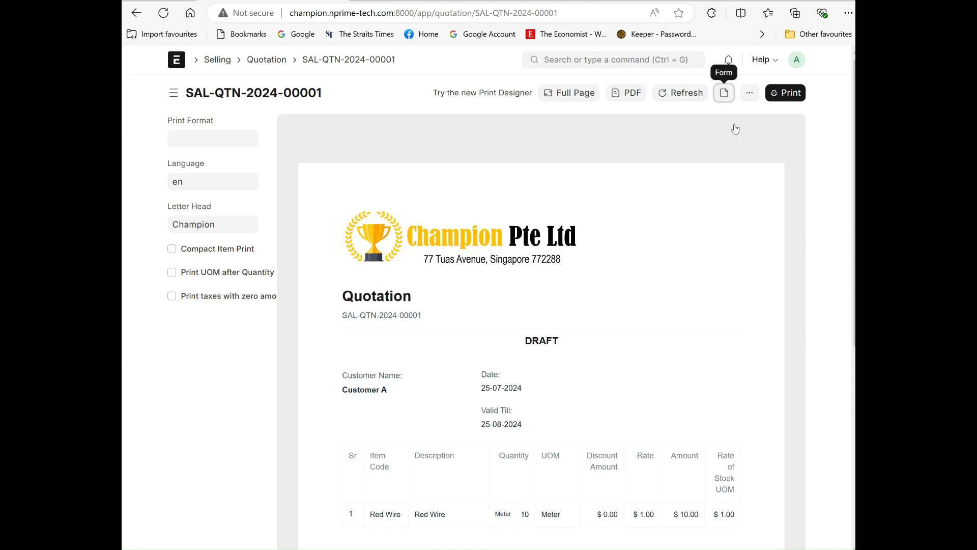
left_click(724, 93)
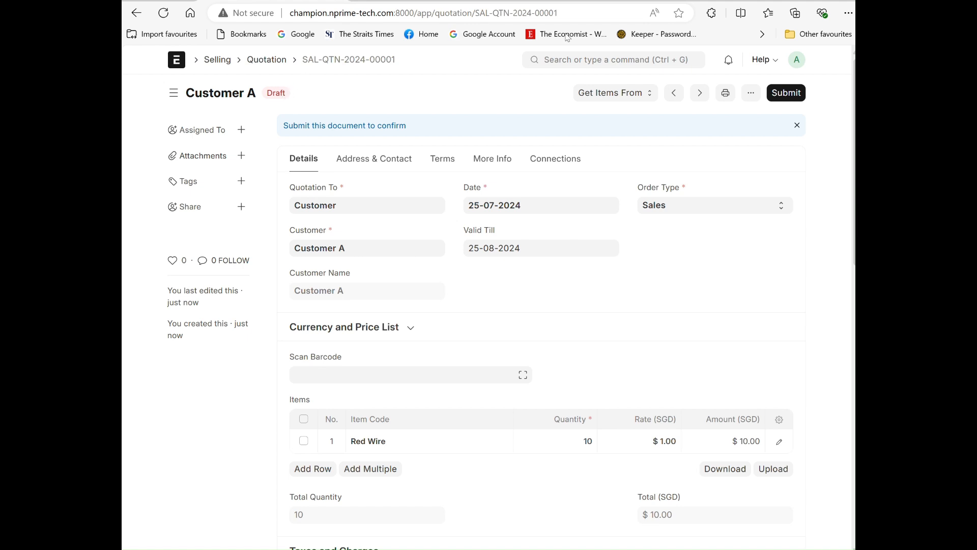
- Permanently submit the quotation and create a sales order from it
left_click(787, 93)
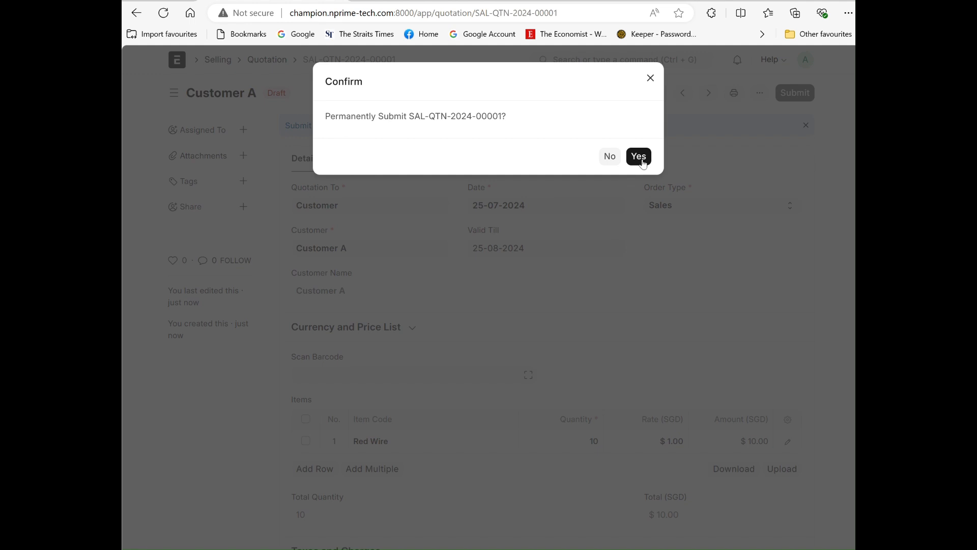
left_click(640, 157)
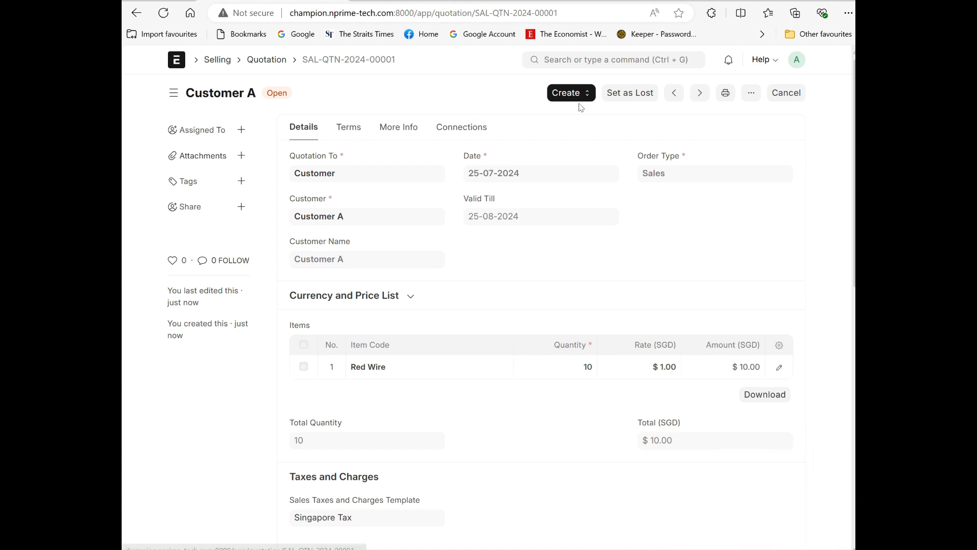
left_click(566, 93)
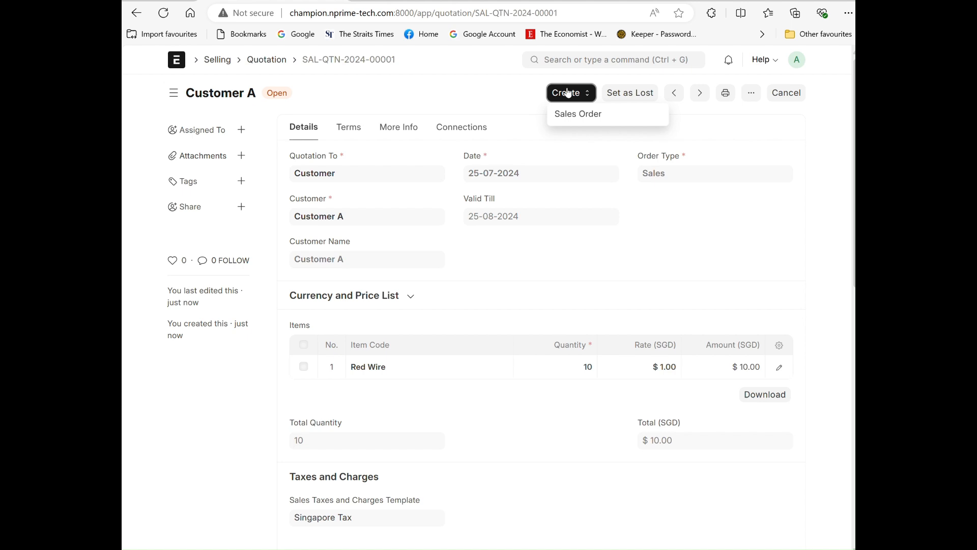
left_click(581, 114)
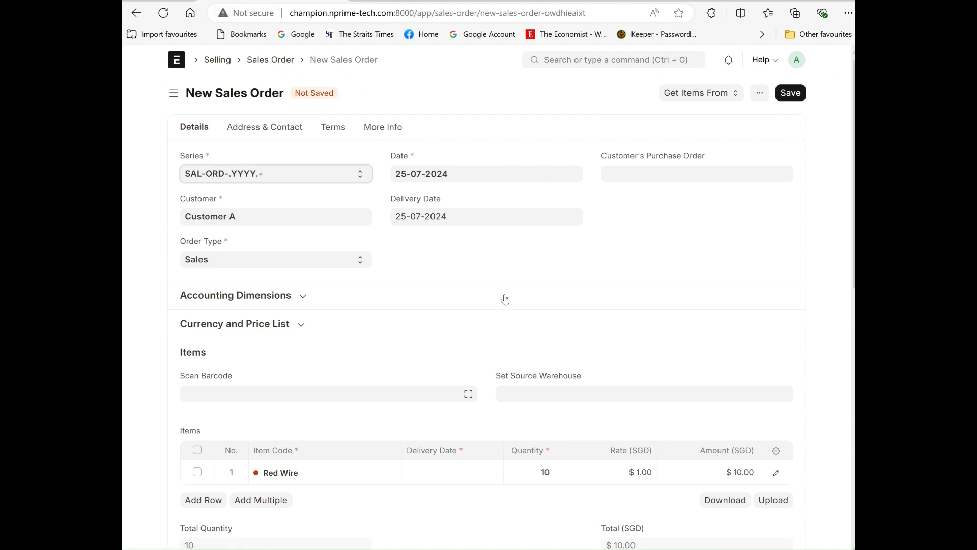
- Set the Red Wire row of the new sales order to quantity 100 and check the recalculated taxes and totals
scroll(506, 300, "down", 2)
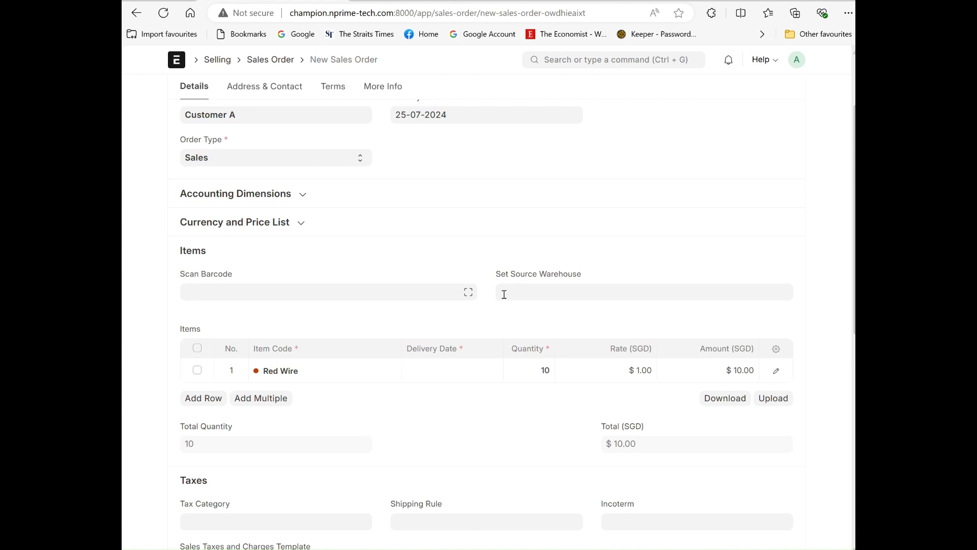
left_click(543, 373)
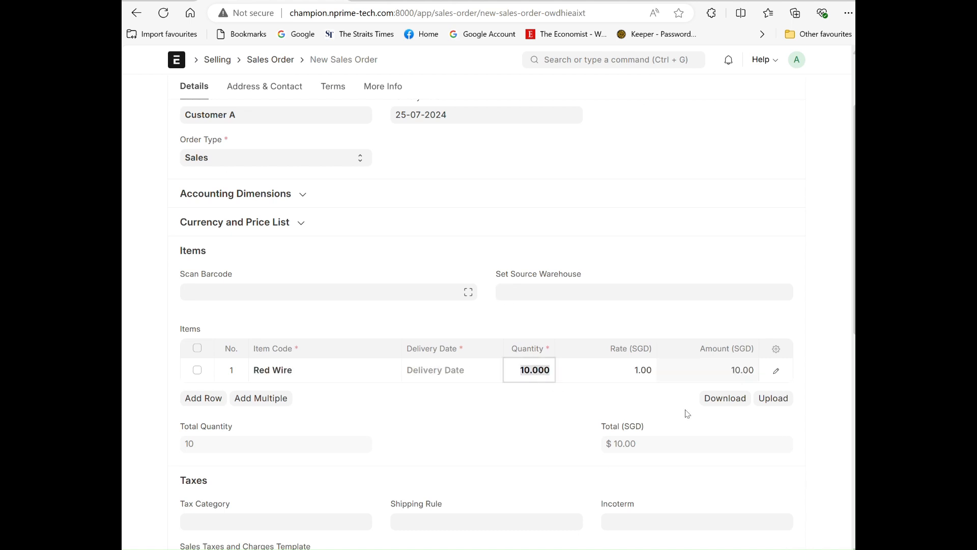
type("100")
left_click(820, 262)
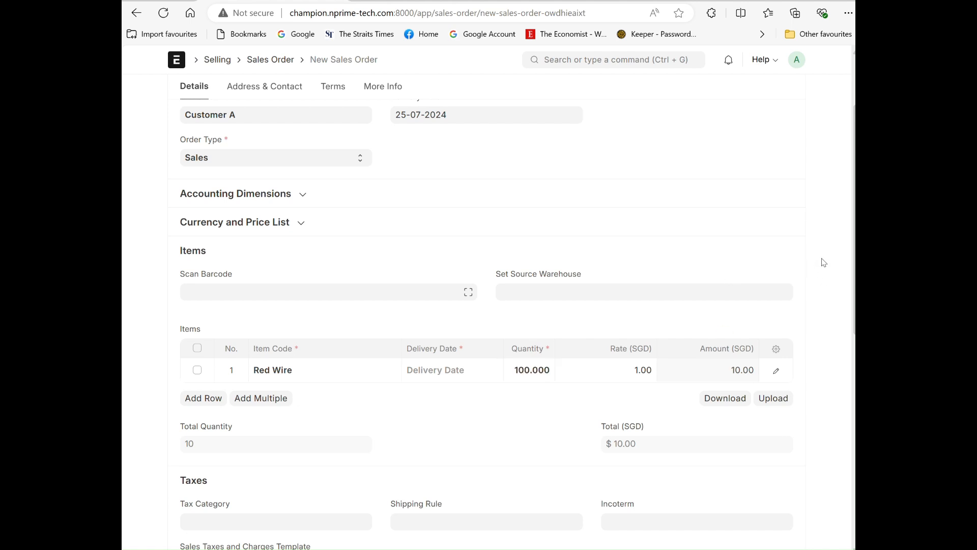
scroll(787, 272, "down", 9)
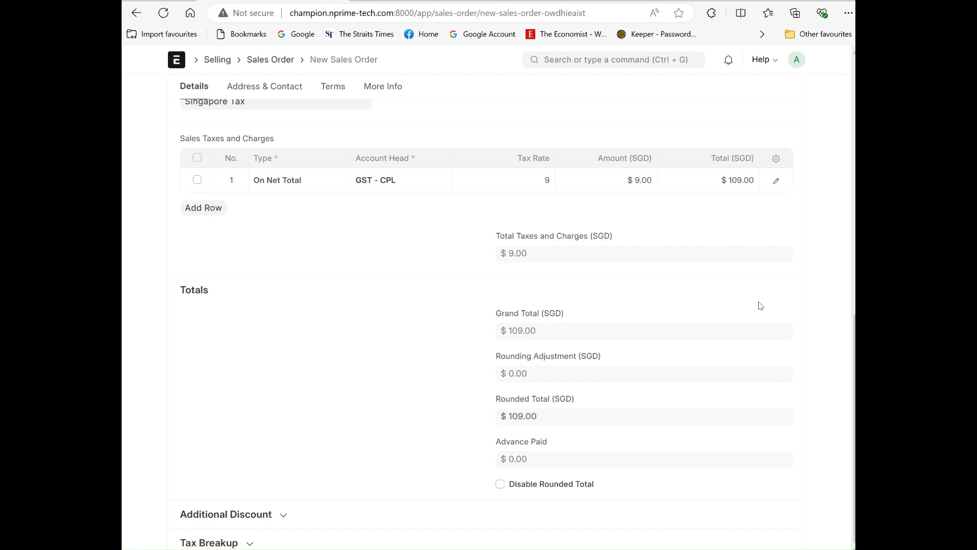
scroll(761, 309, "up", 6)
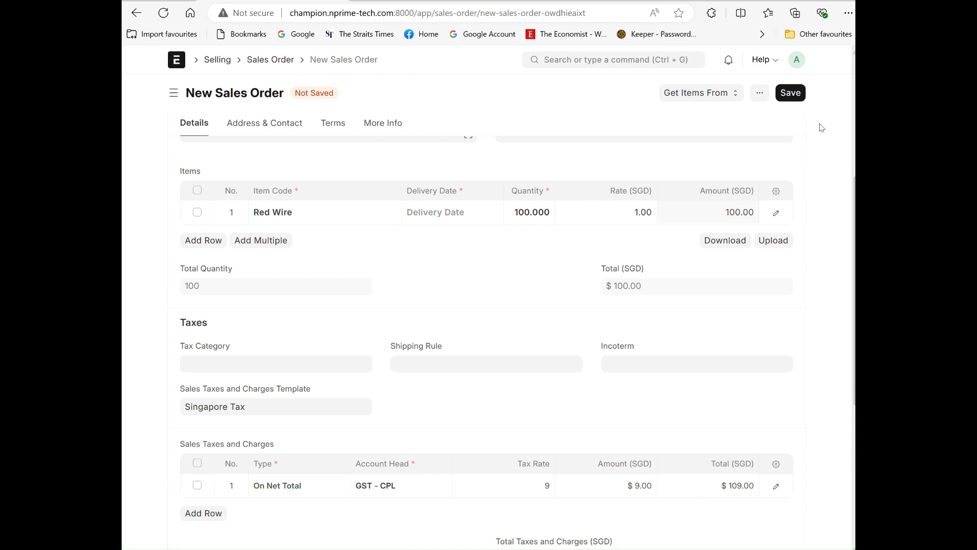
- Set the sales order's delivery date to 29-07-2024 and save the order
left_click(791, 93)
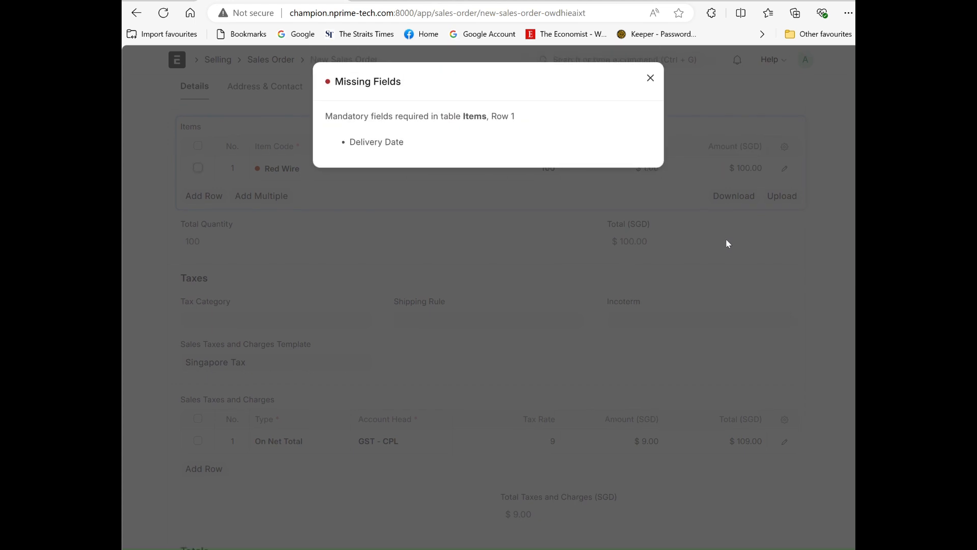
left_click(651, 77)
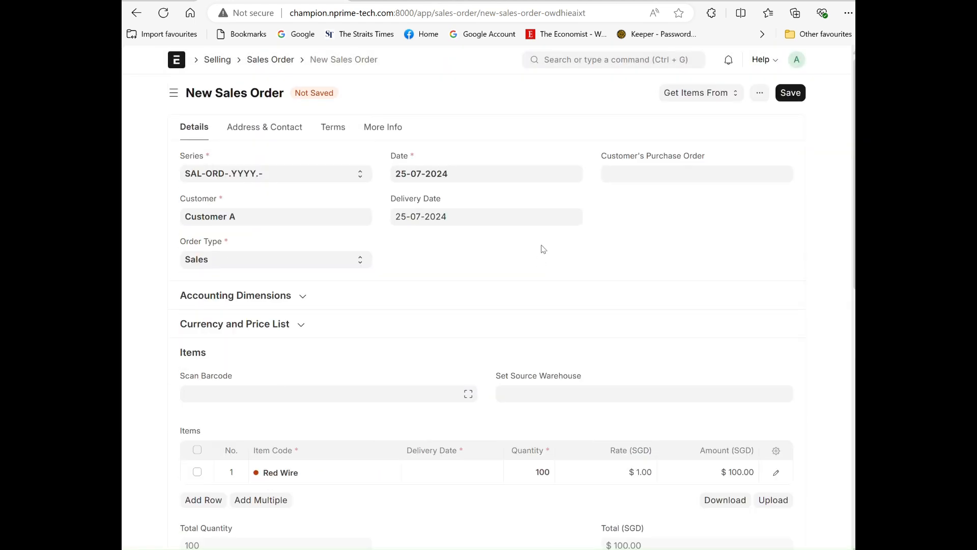
left_click(458, 211)
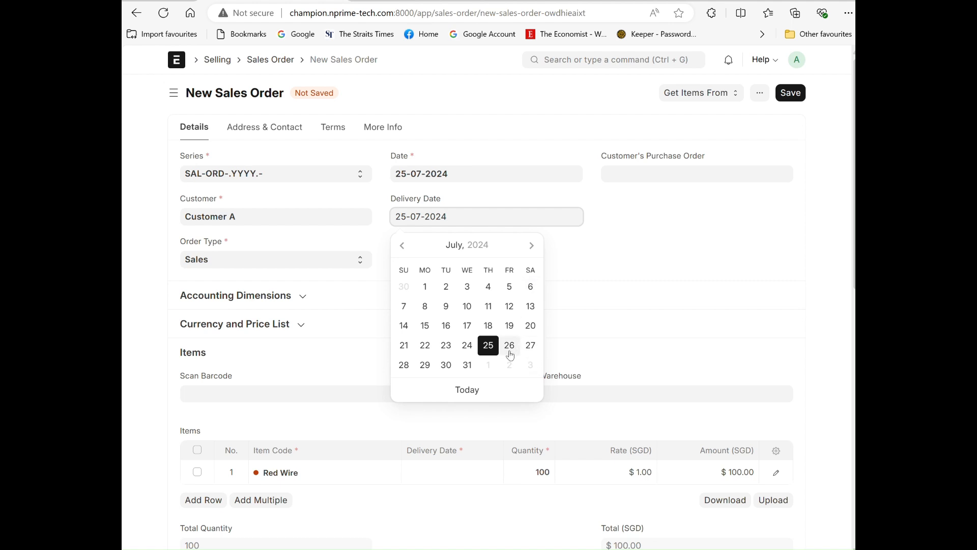
left_click(426, 365)
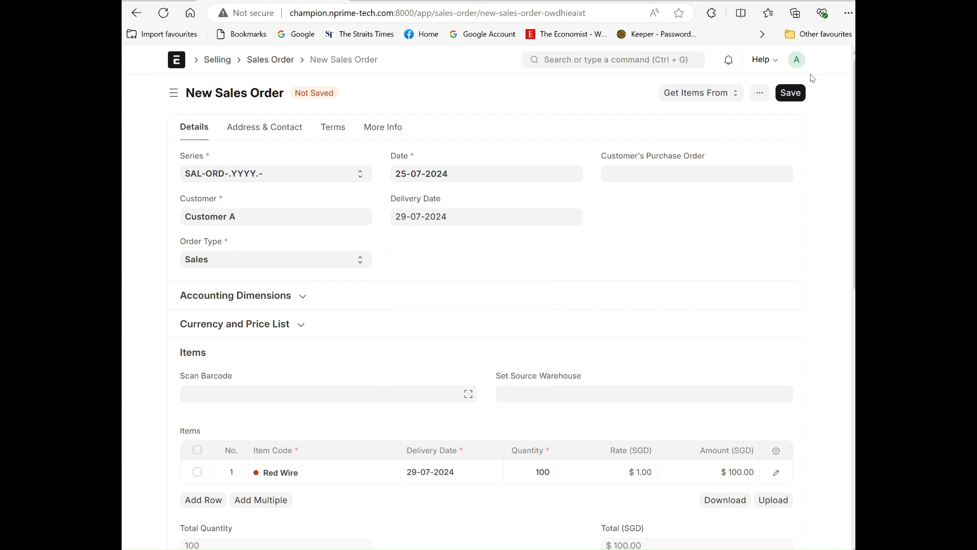
left_click(791, 94)
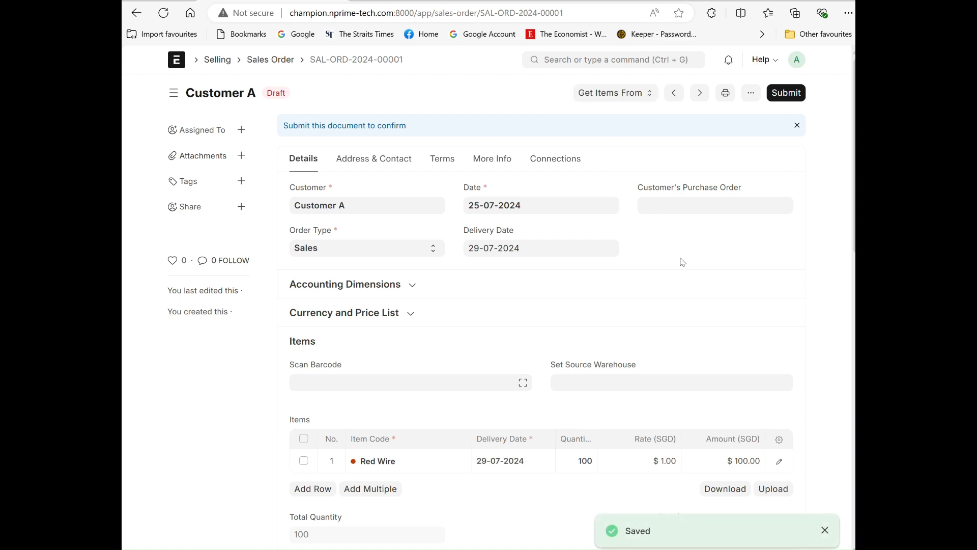
- Permanently submit the sales order and reopen Customer A's order from the sales order list
left_click(787, 100)
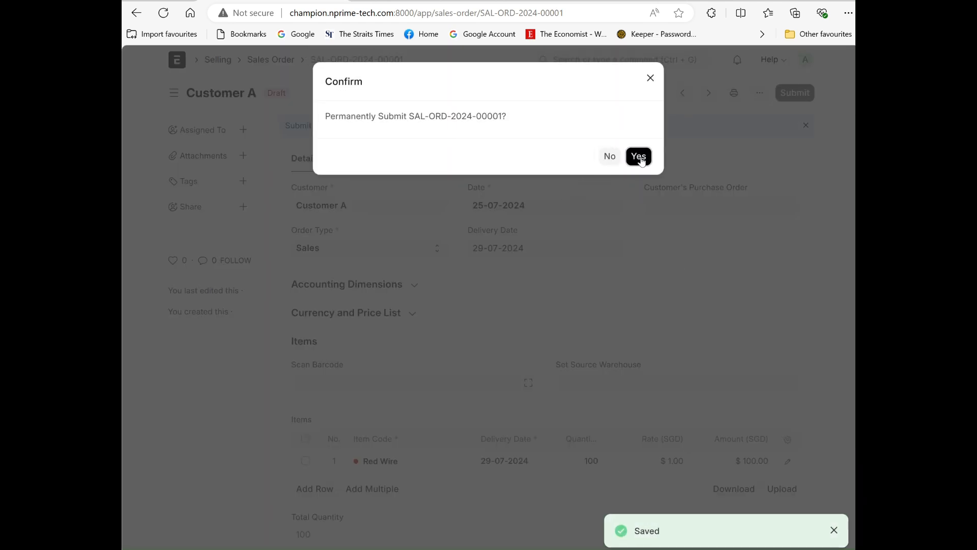
left_click(637, 154)
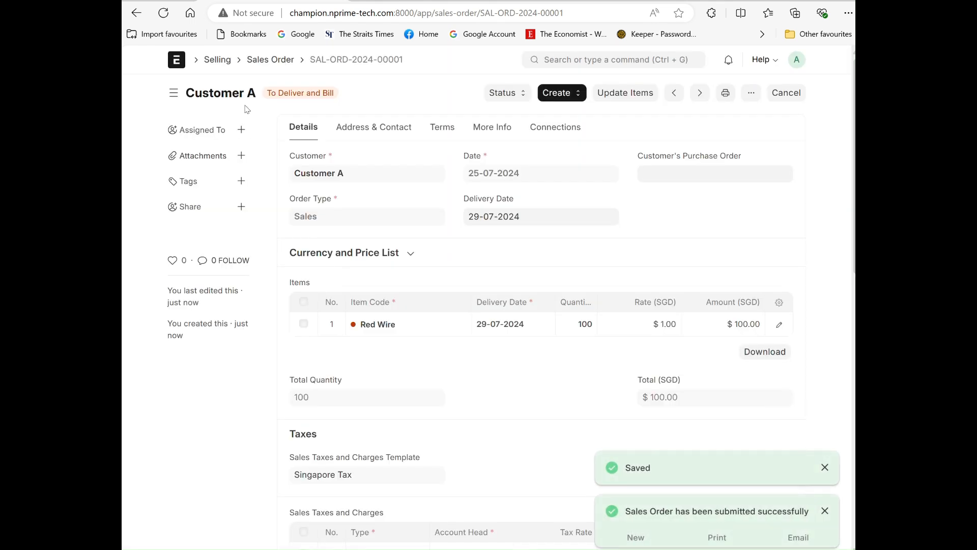
left_click(267, 62)
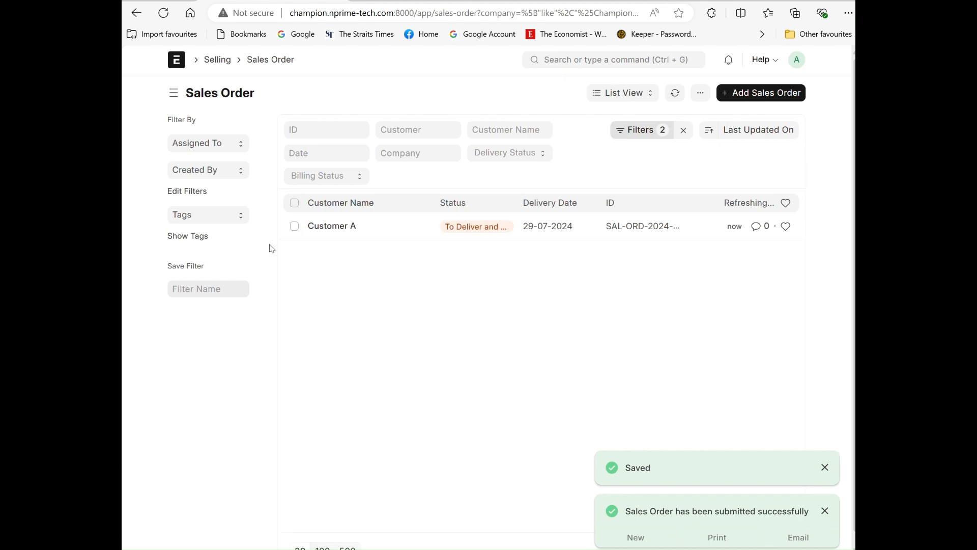
left_click(174, 94)
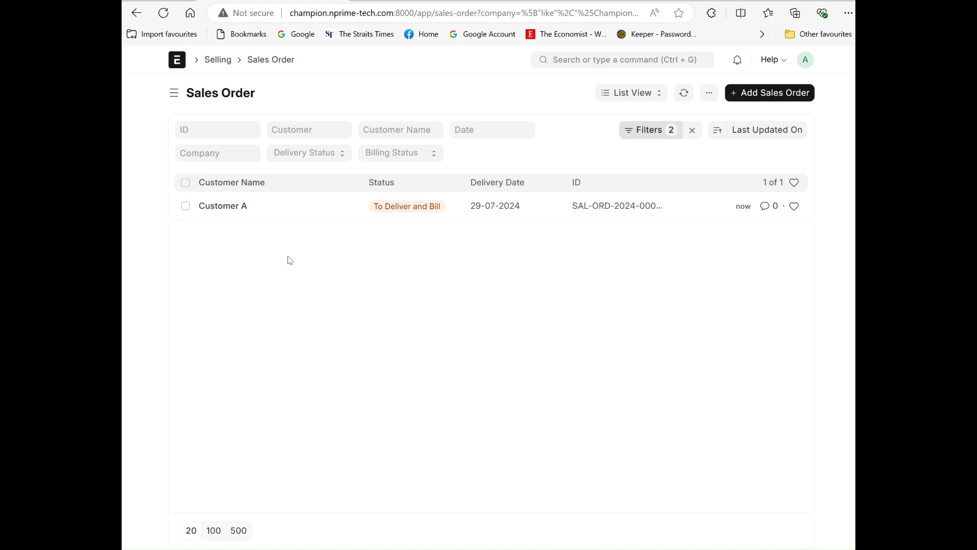
left_click(218, 208)
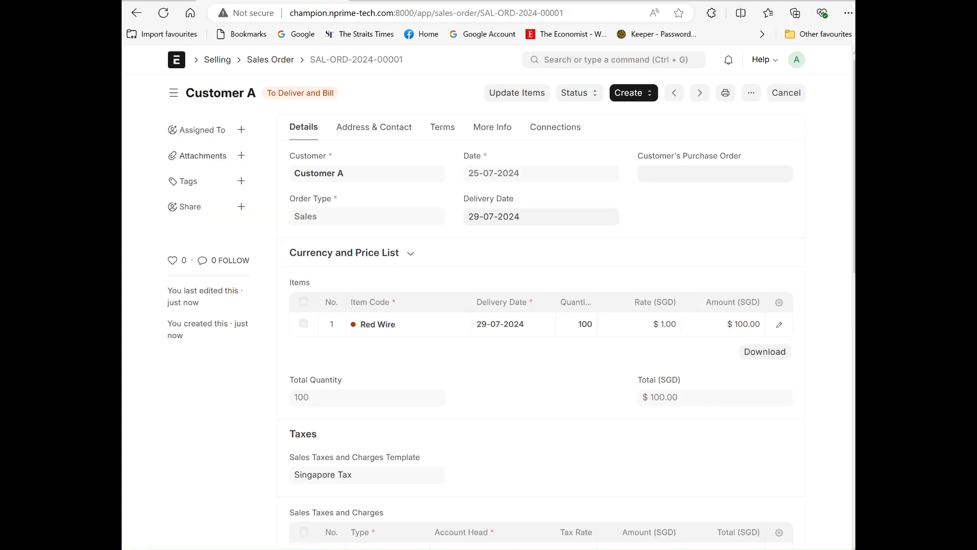
- Switch to the Trading Example presentation in PowerPoint to examine the trading business flow slide, and return to ERPNext in the browser
mouse_move(467, 549)
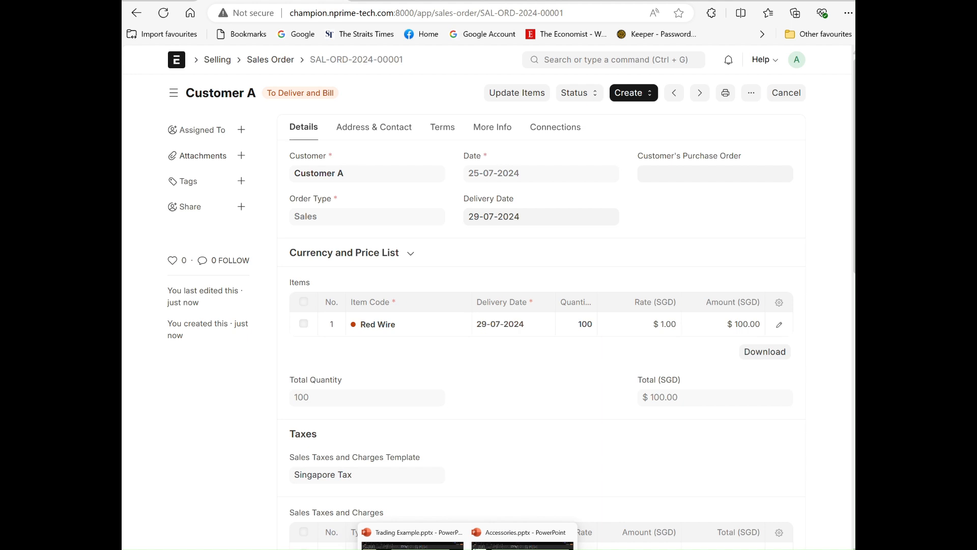
left_click(412, 542)
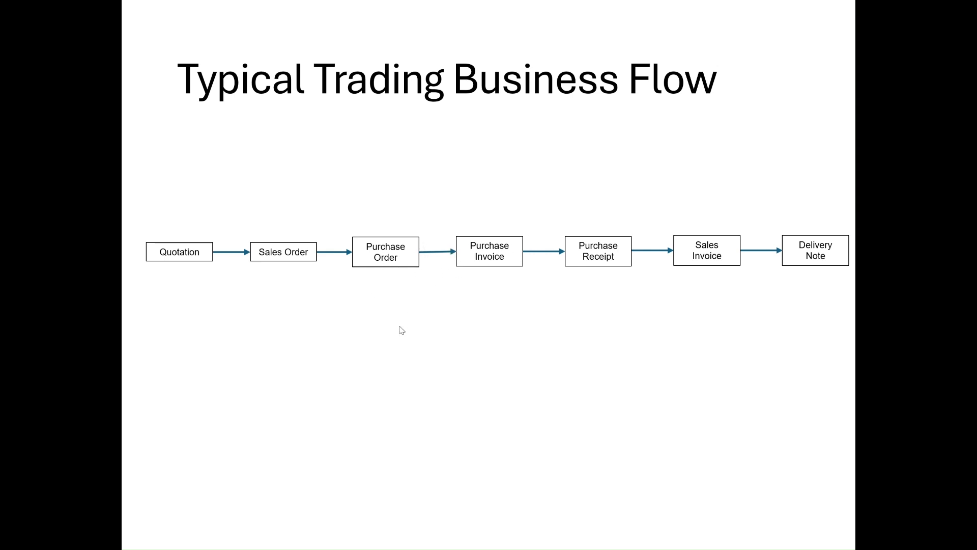
mouse_move(512, 548)
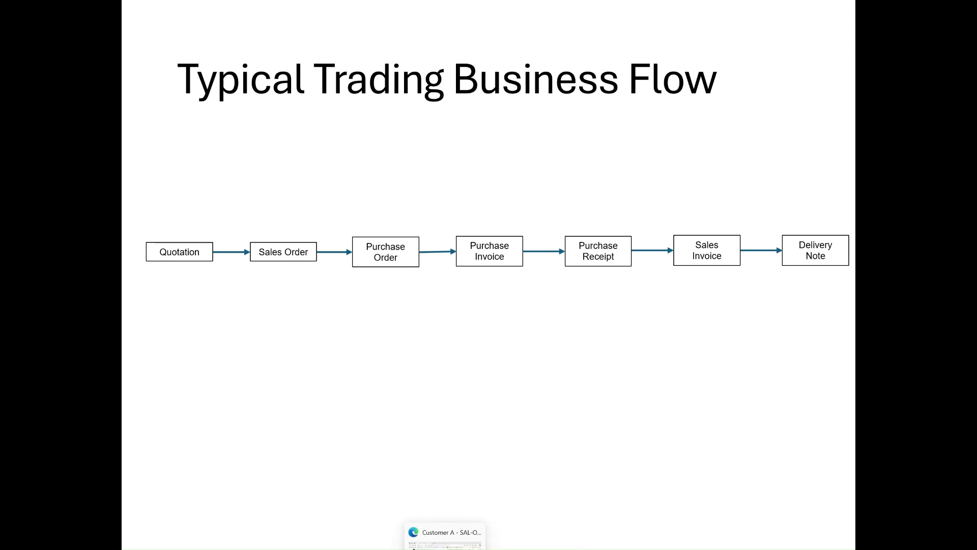
left_click(445, 534)
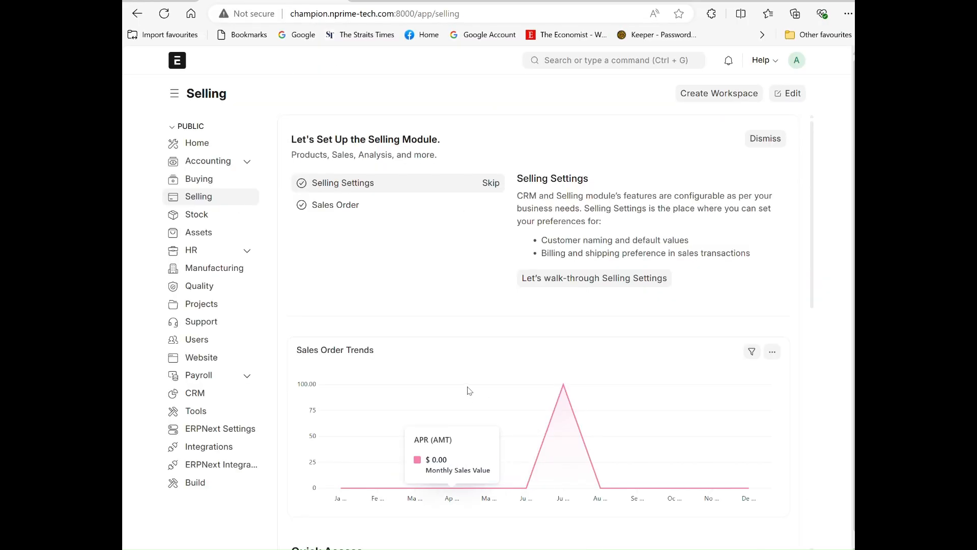
- Open Customer A's submitted sales order from the Selling workspace
scroll(474, 450, "down", 4)
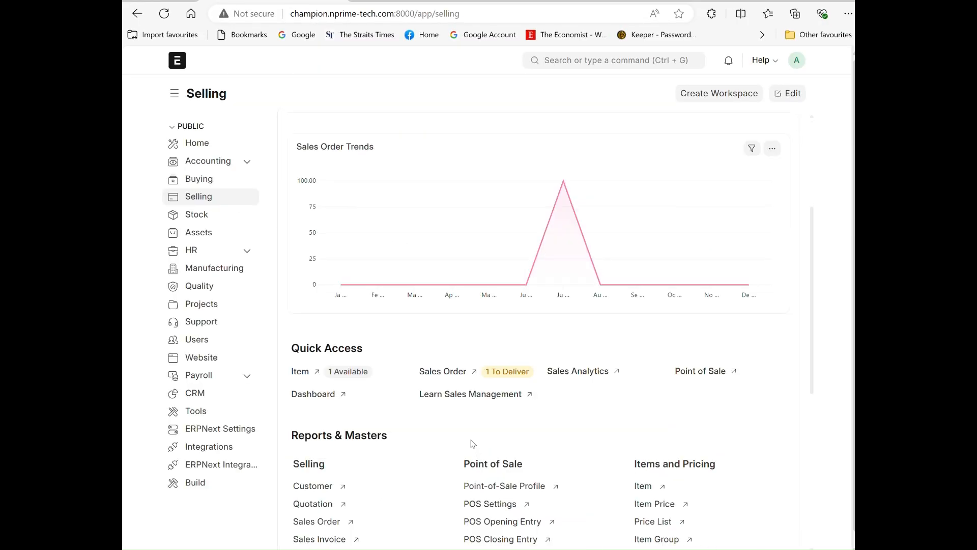
scroll(408, 463, "down", 3)
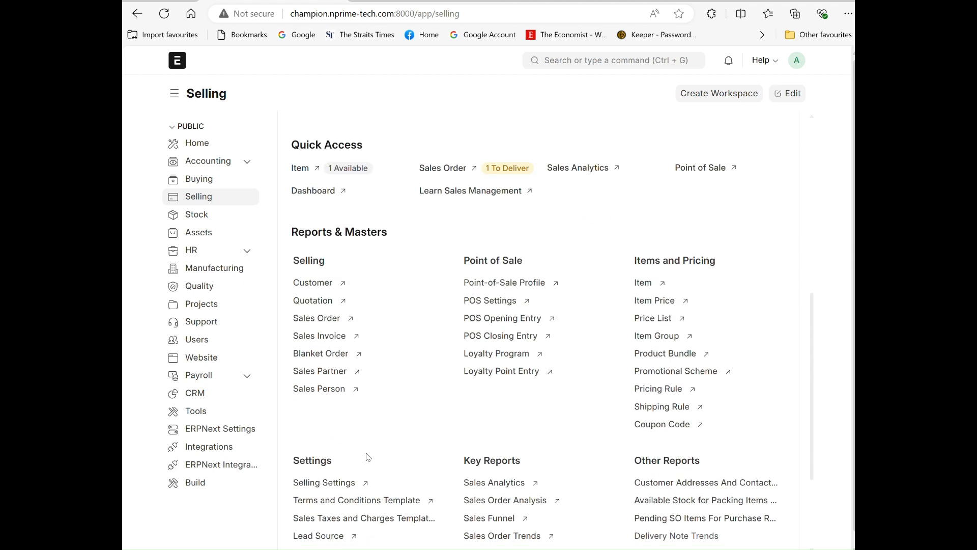
left_click(311, 318)
left_click(227, 208)
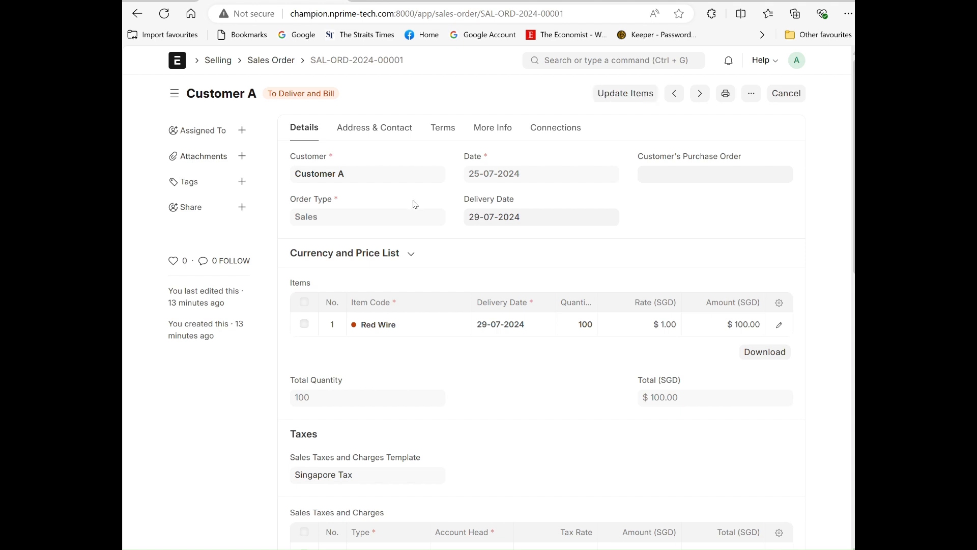
- Create a purchase order from the sales order for the pending Red Wire item
left_click(631, 100)
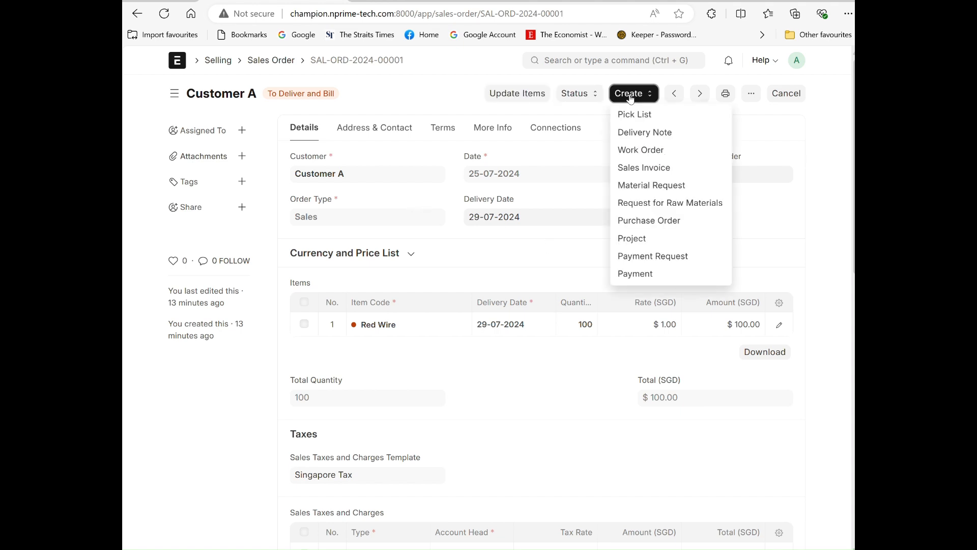
left_click(655, 225)
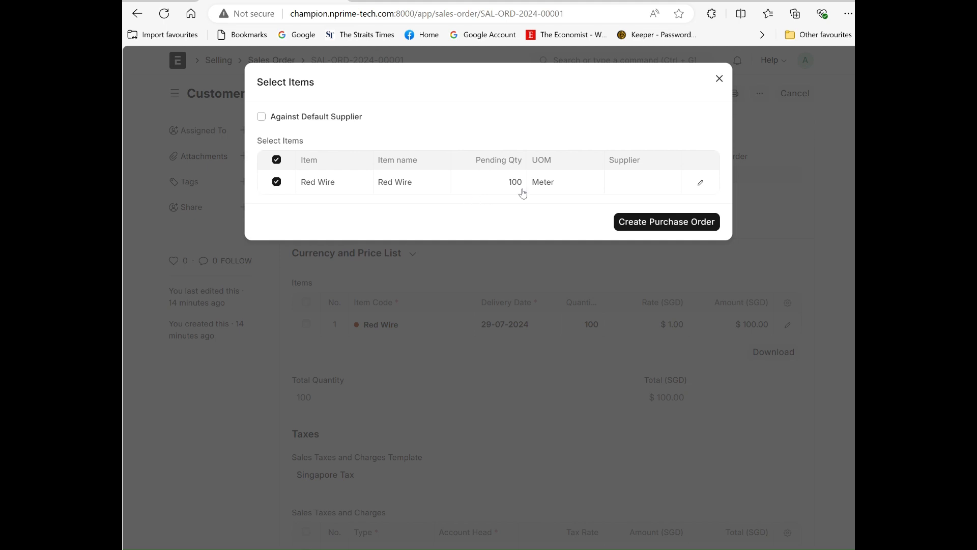
left_click(678, 227)
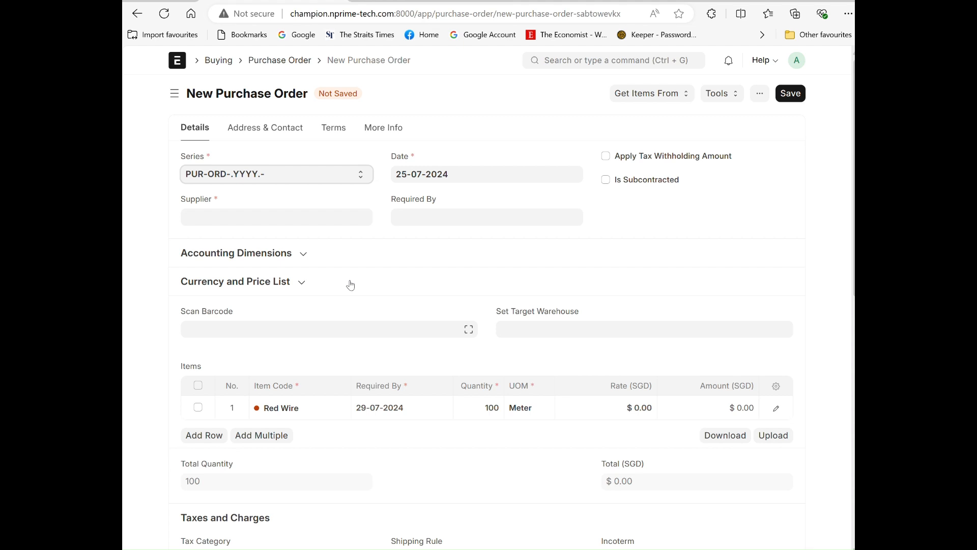
- Set the purchase order's supplier to Supplier A and the Red Wire rate to 0.50 SGD
left_click(230, 221)
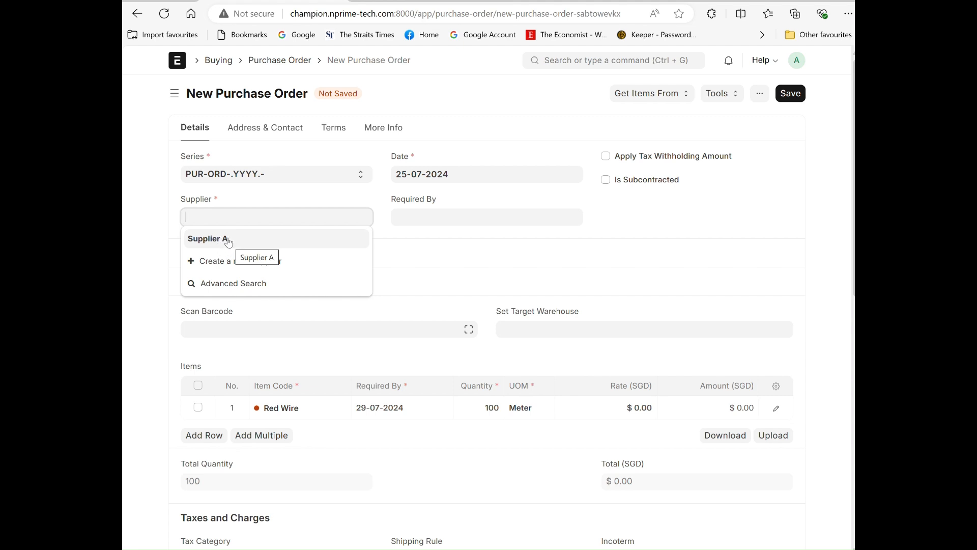
left_click(228, 242)
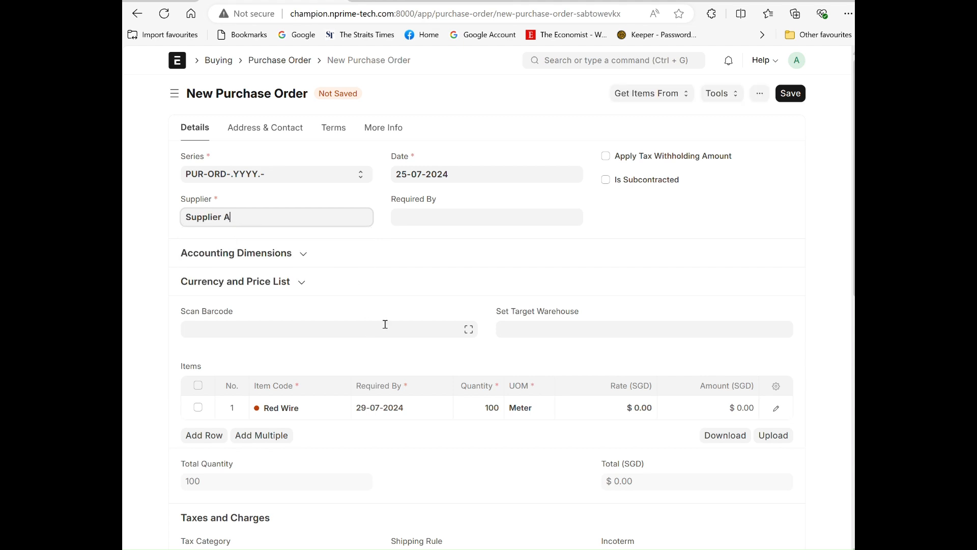
left_click(622, 417)
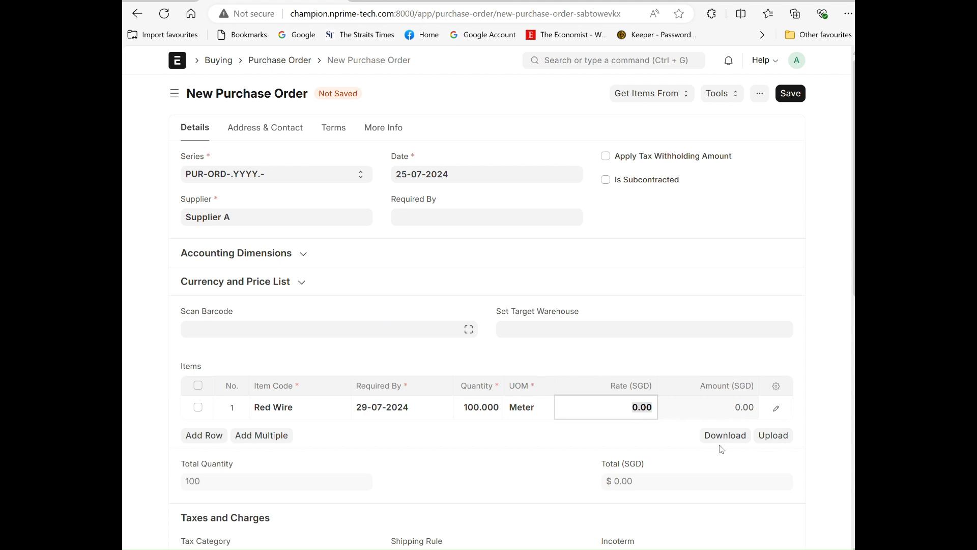
key("BackSpace")
type(".50")
left_click(801, 272)
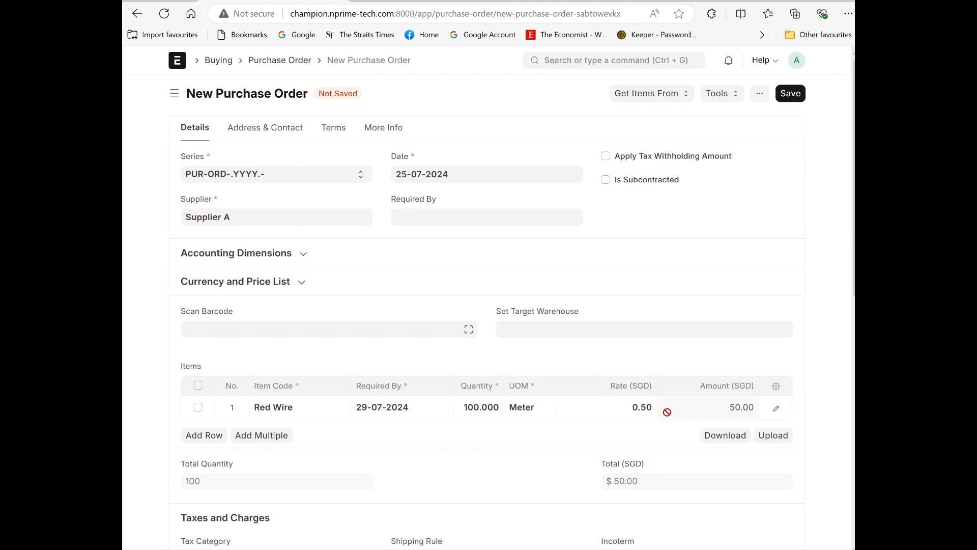
- Apply the Singapore Tax purchase taxes and charges template to the purchase order and save it
scroll(689, 254, "down", 5)
left_click(226, 293)
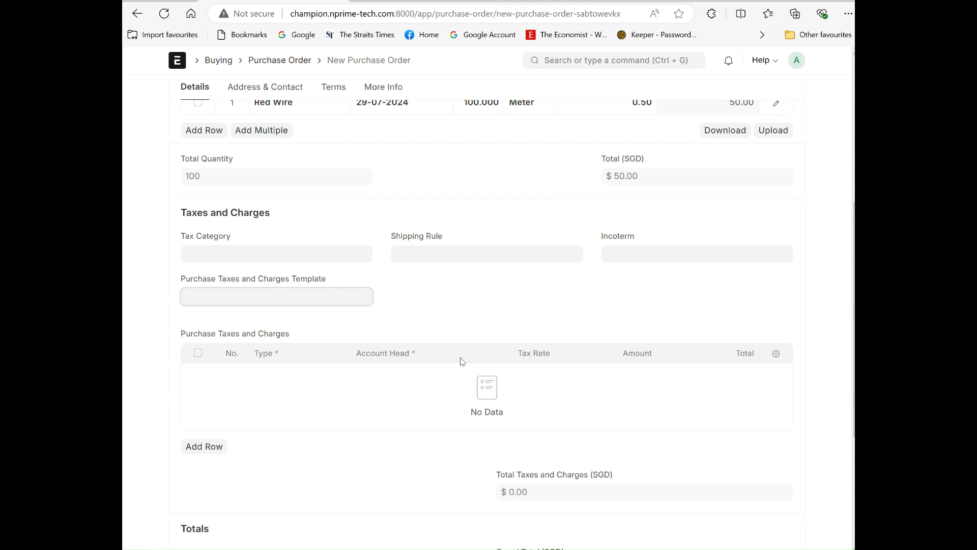
left_click(257, 328)
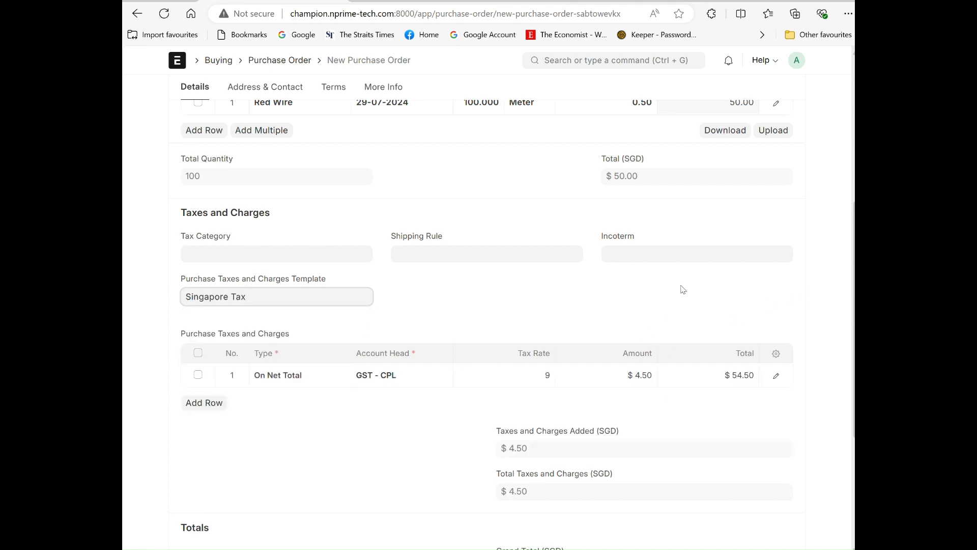
scroll(690, 298, "up", 5)
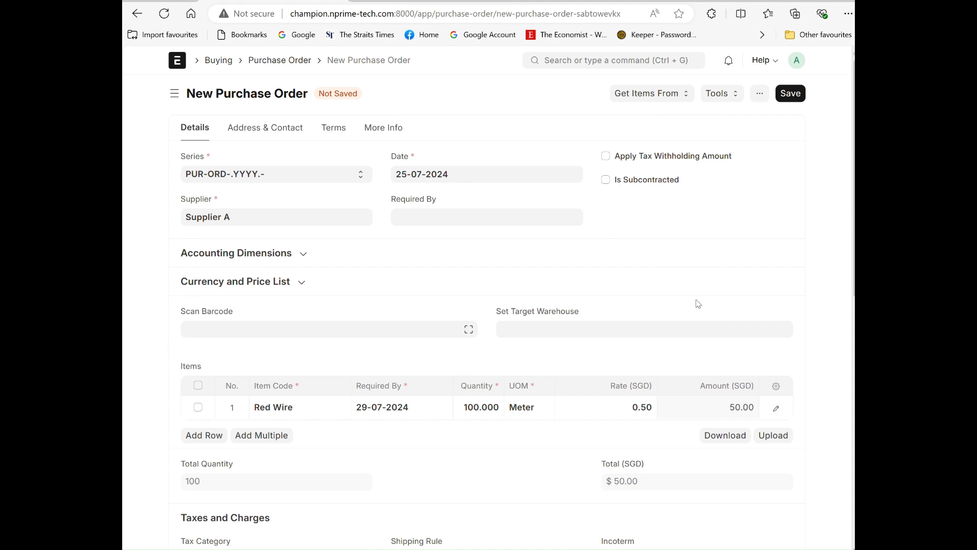
left_click(791, 93)
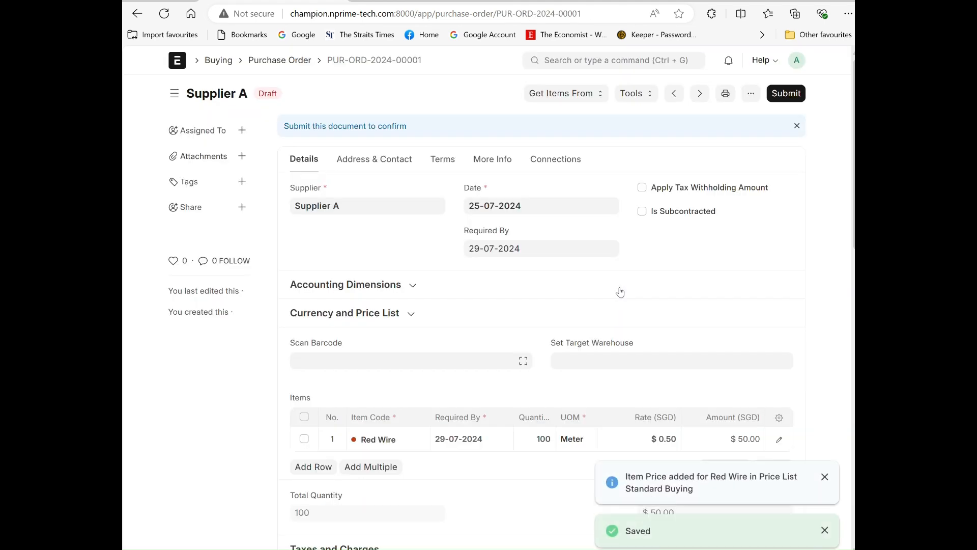
- Check the purchase order's print preview down to the tax and totals, return to the form and submit the order
left_click(726, 93)
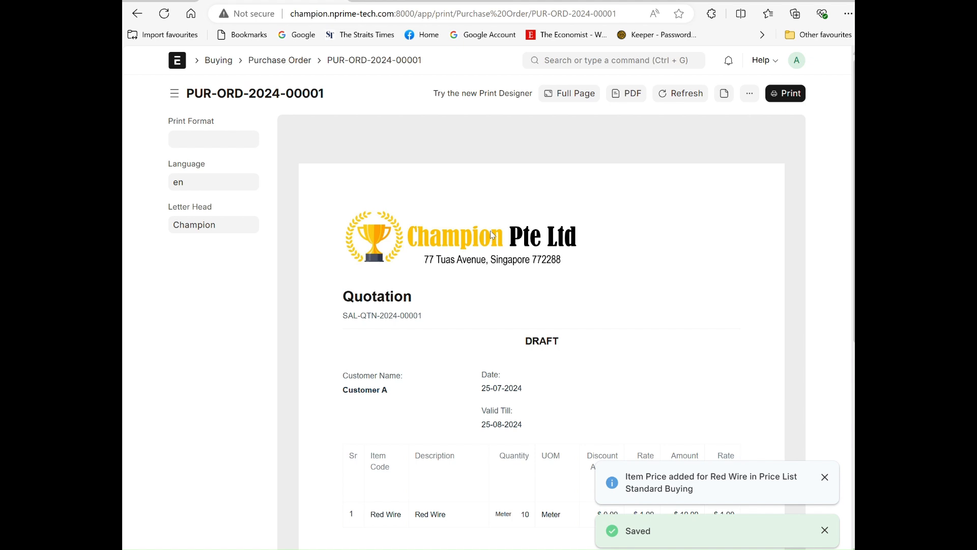
scroll(504, 265, "down", 5)
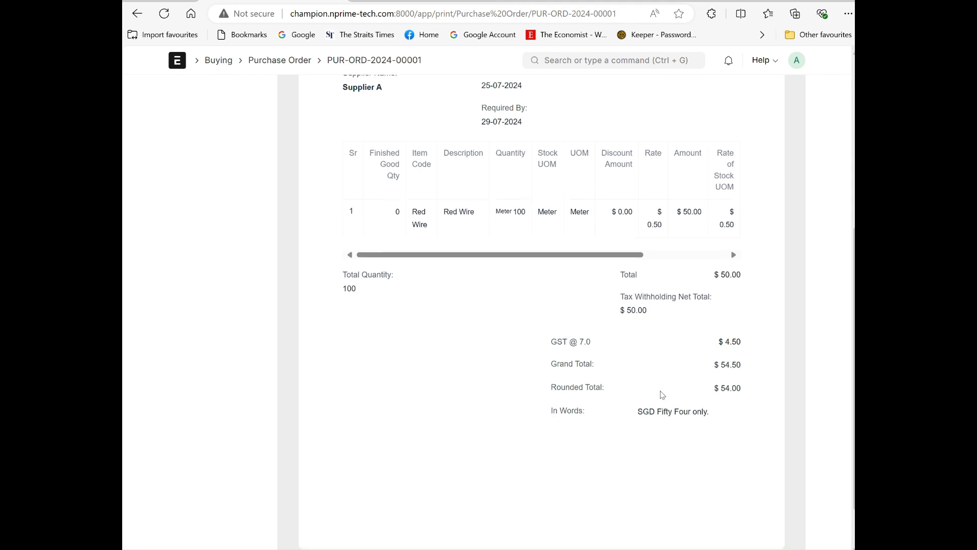
scroll(661, 396, "up", 2)
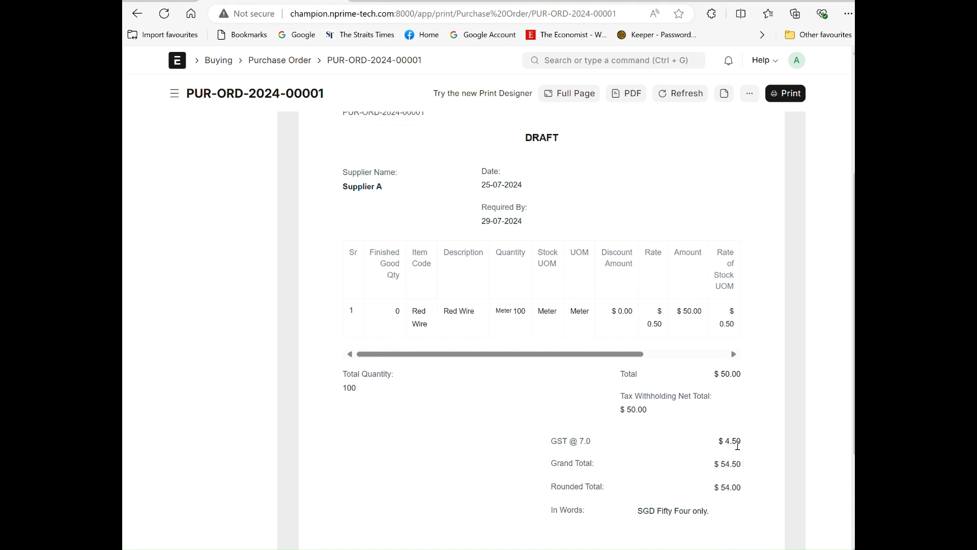
scroll(647, 346, "up", 4)
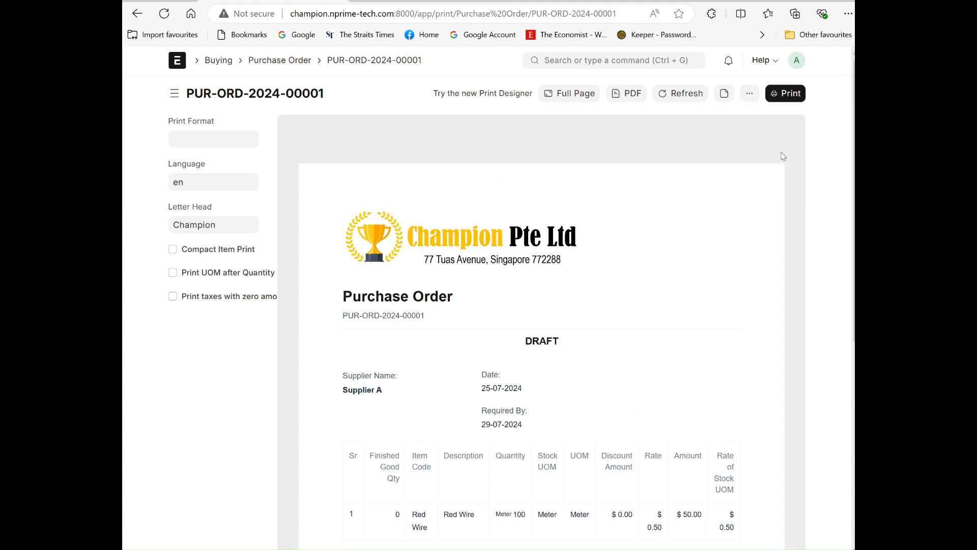
left_click(725, 93)
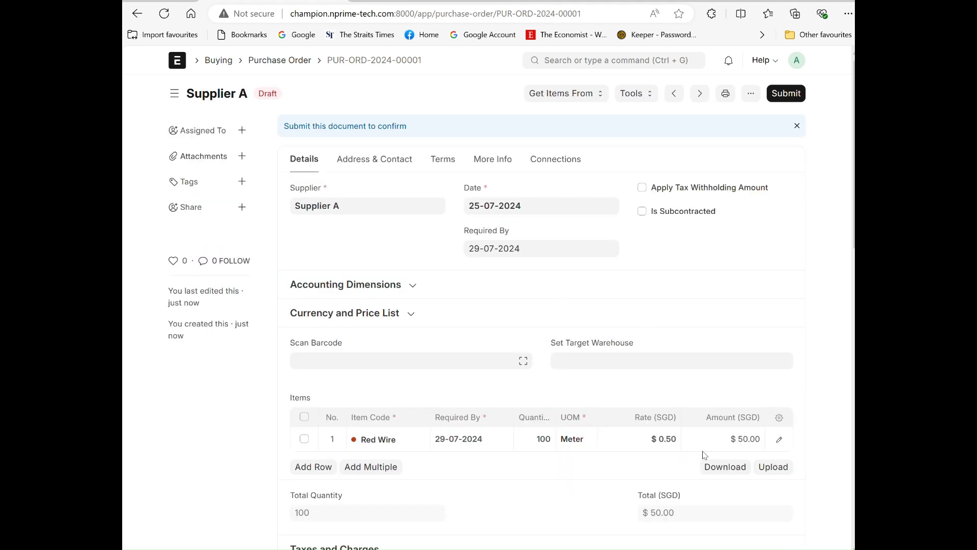
left_click(786, 93)
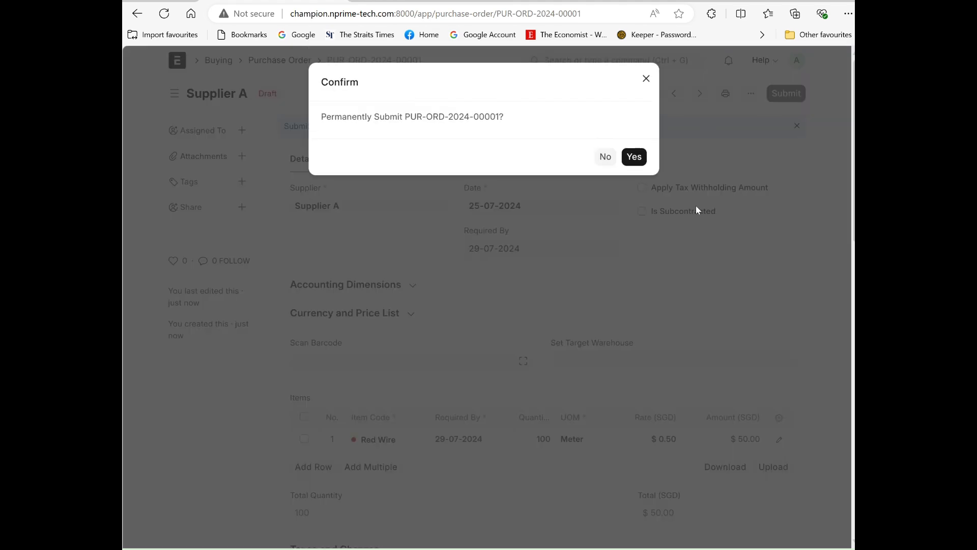
left_click(639, 157)
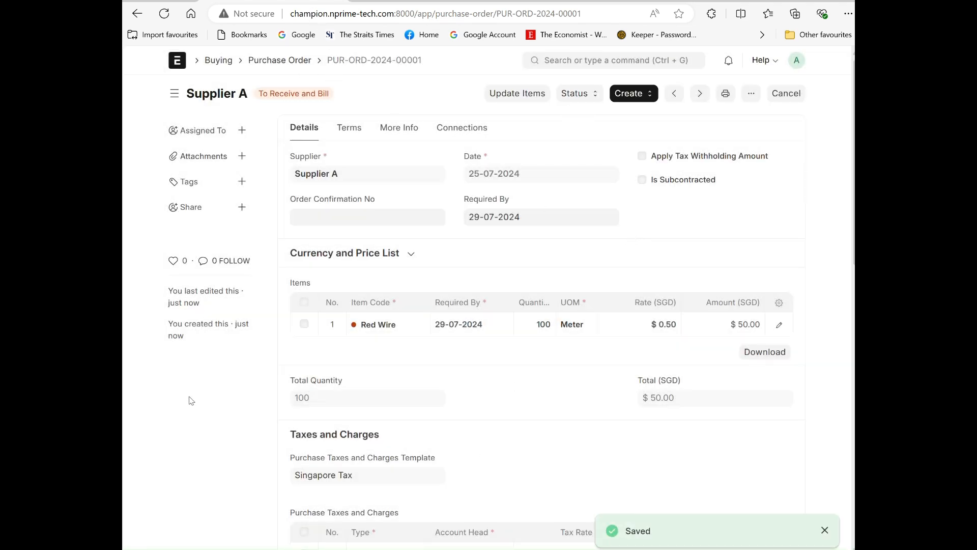
- Consult the trading flow slide in the Trading Example PowerPoint, return to ERPNext and create a purchase invoice from the purchase order
mouse_move(456, 549)
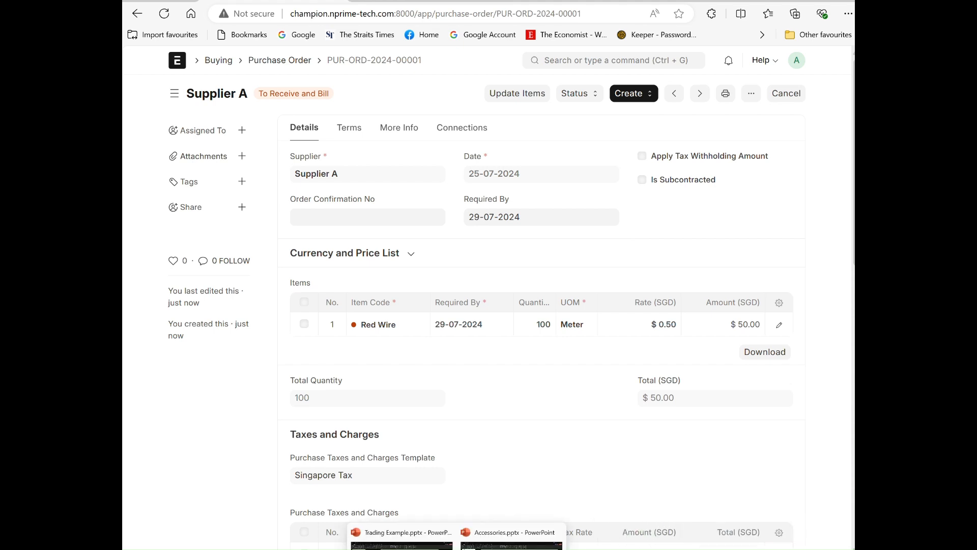
left_click(402, 543)
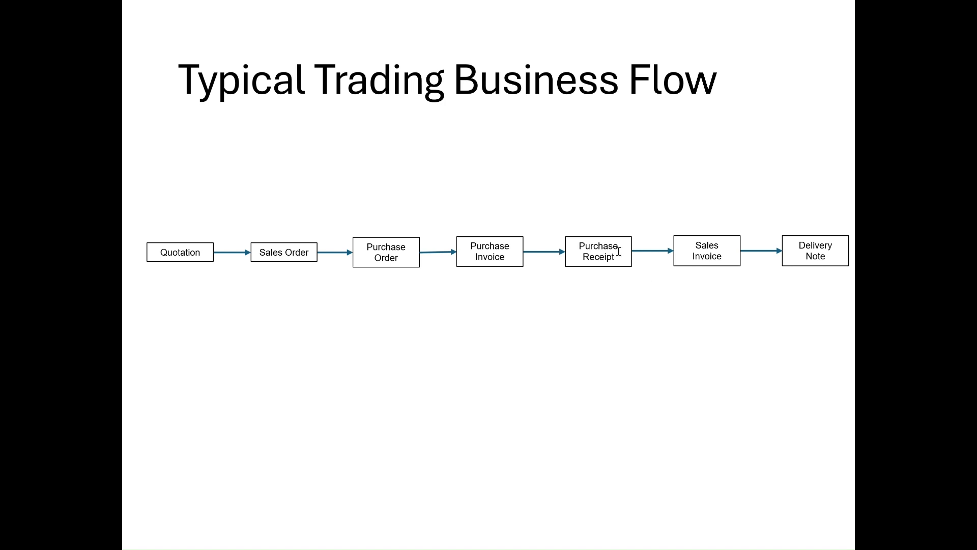
mouse_move(457, 549)
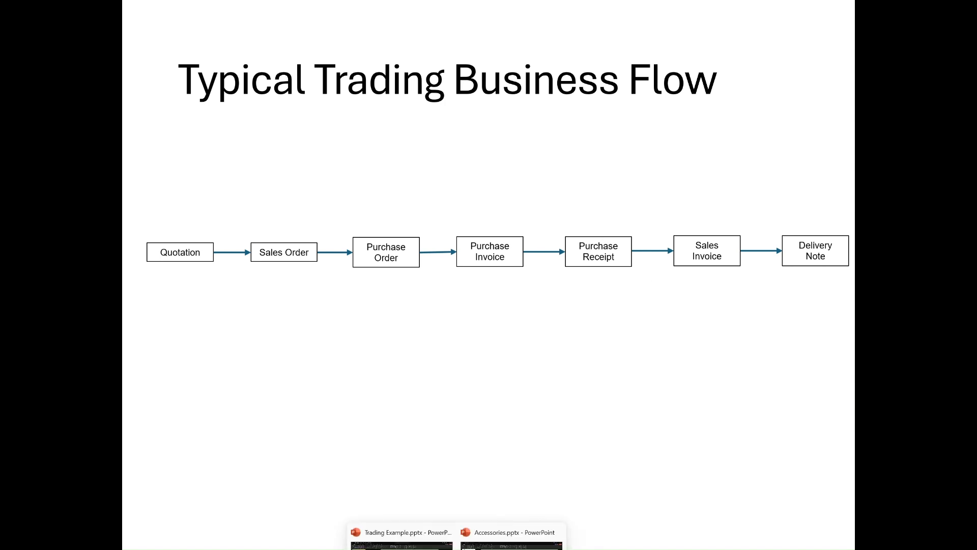
left_click(415, 547)
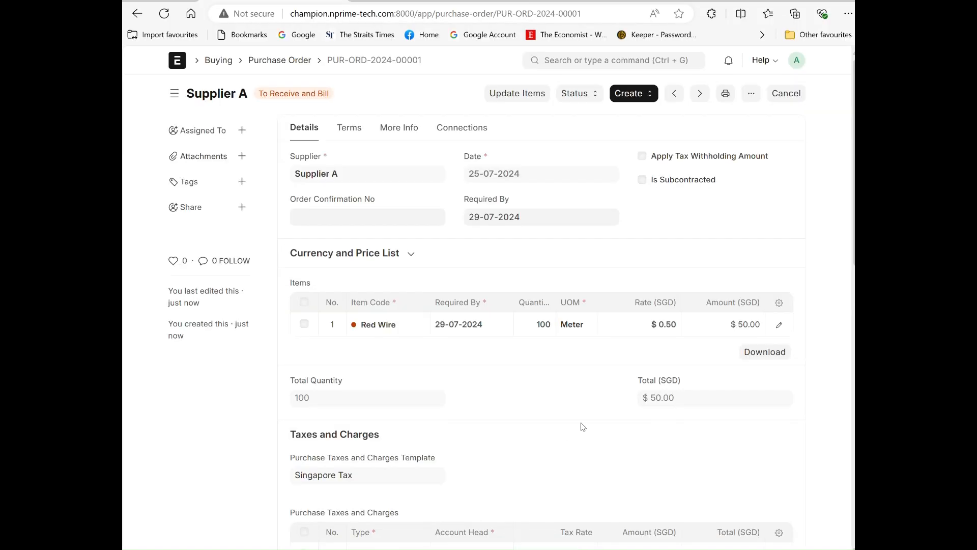
left_click(644, 95)
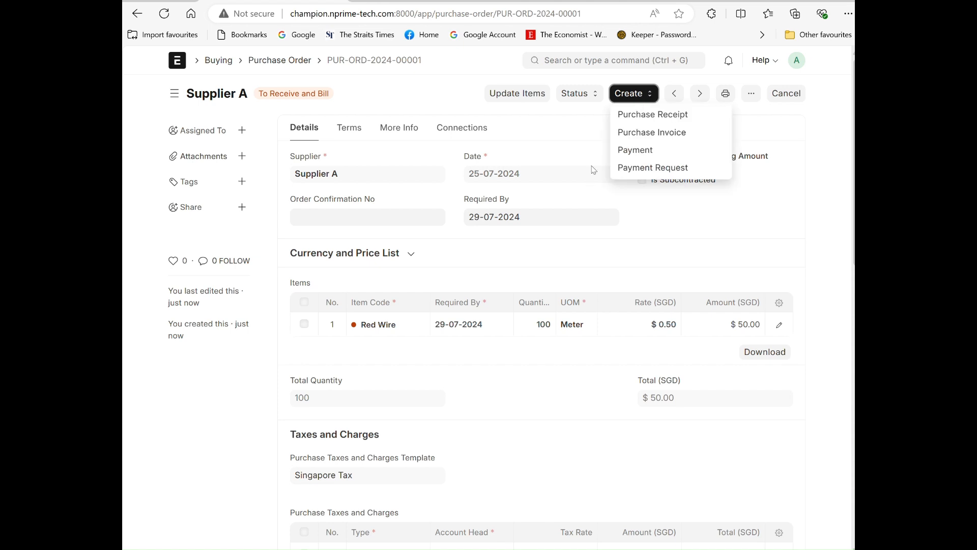
left_click(662, 133)
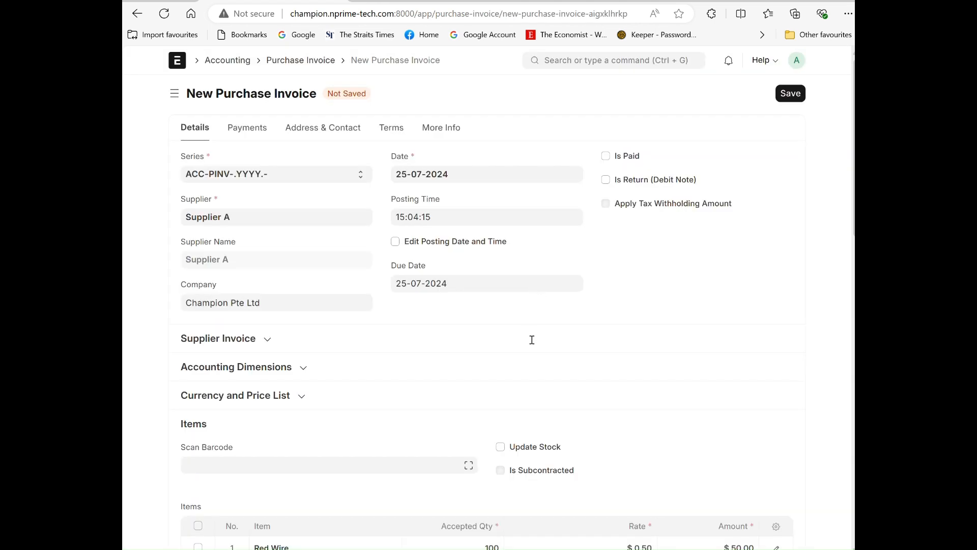
- Review the new purchase invoice's items and taxes, save it and submit it permanently
scroll(410, 430, "down", 6)
scroll(496, 450, "down", 2)
scroll(499, 447, "up", 2)
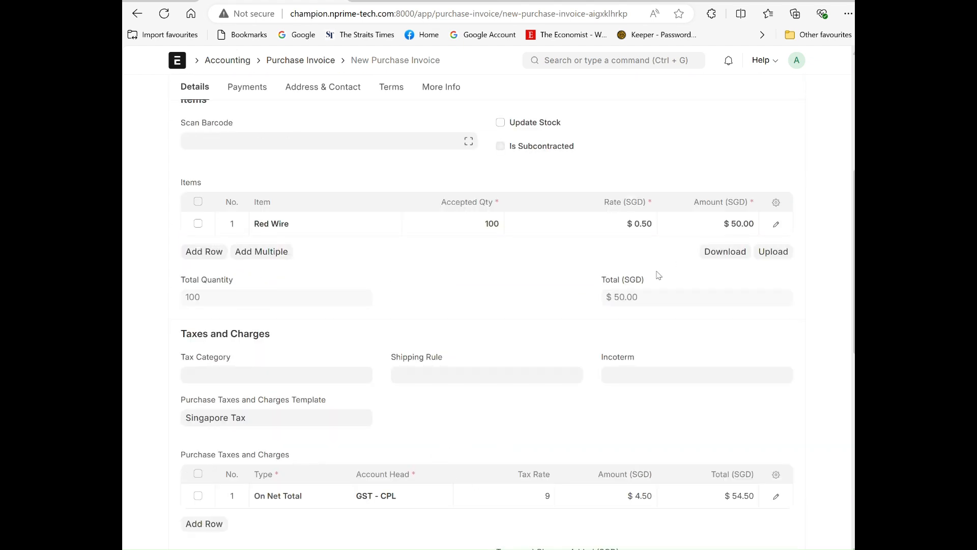
scroll(660, 270, "up", 6)
left_click(798, 96)
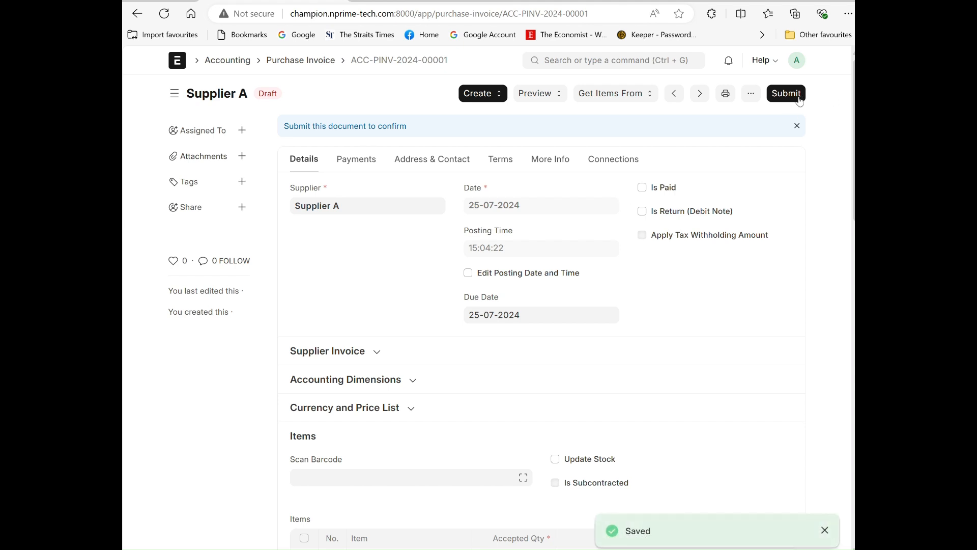
left_click(795, 97)
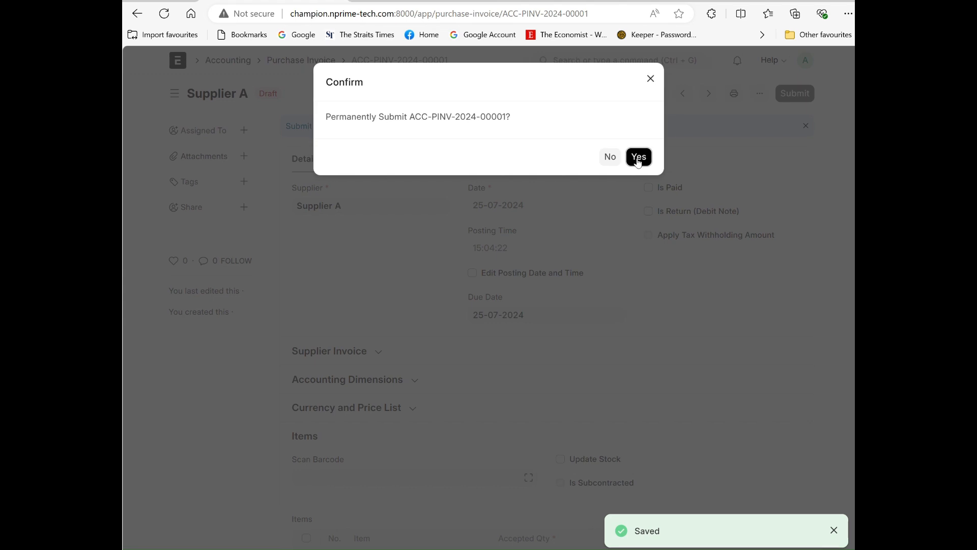
left_click(636, 158)
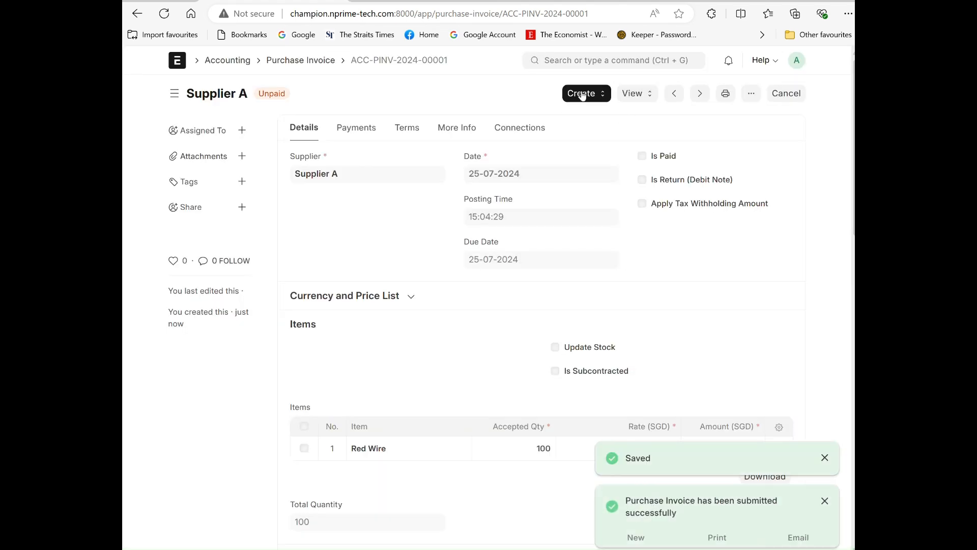
- Create a purchase receipt from the Supplier A purchase invoice, save it and submit it permanently
left_click(584, 96)
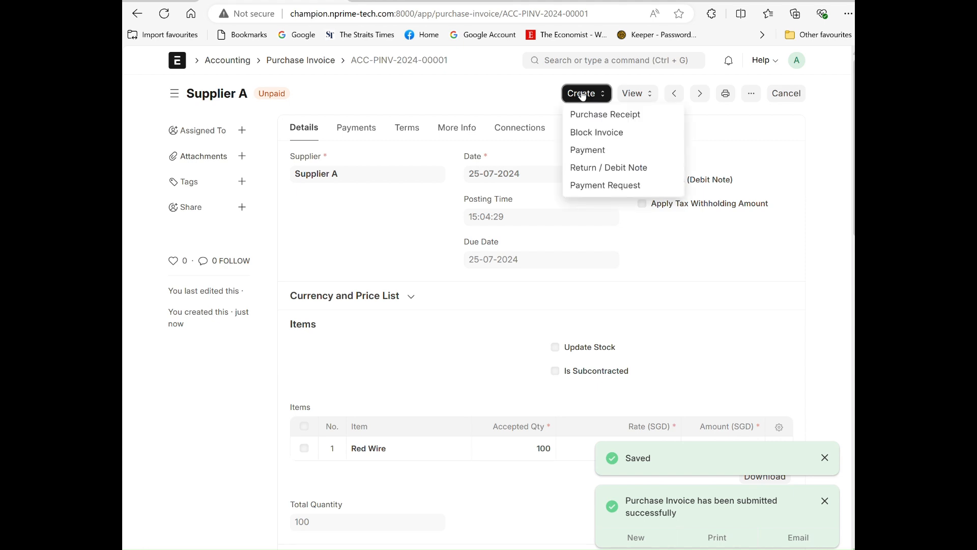
left_click(590, 113)
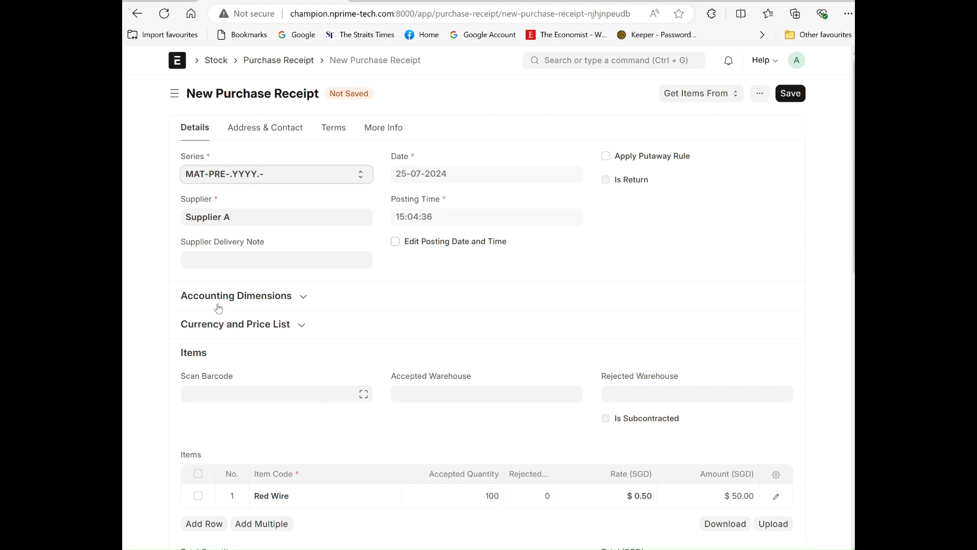
left_click(790, 93)
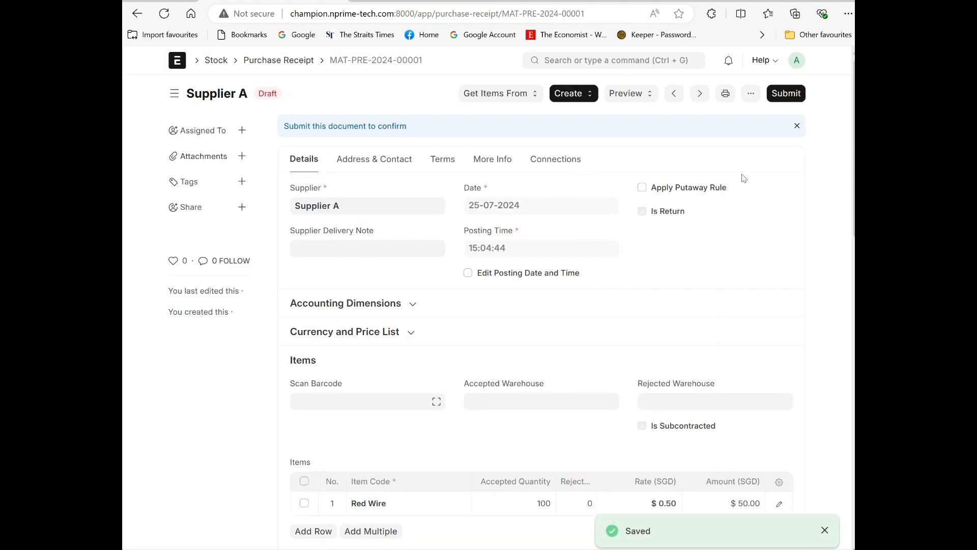
left_click(797, 93)
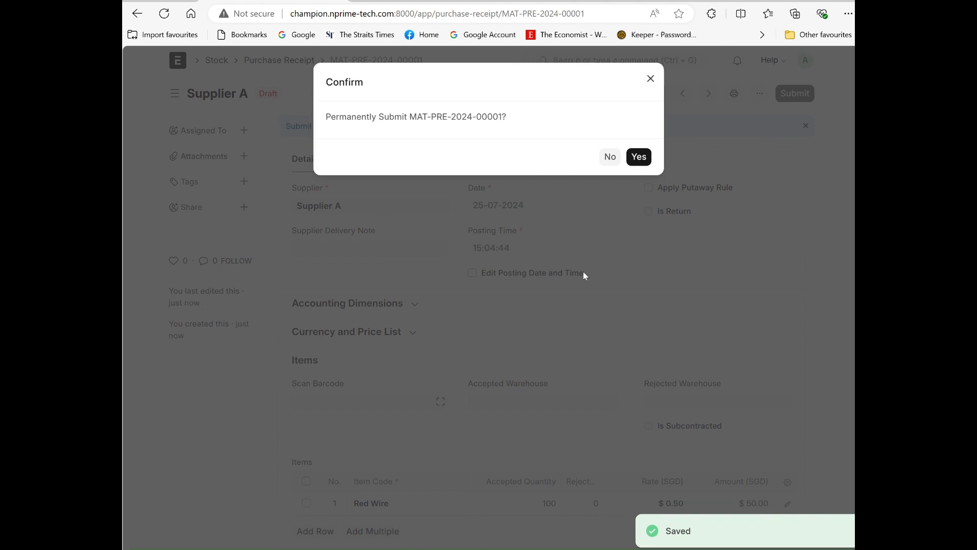
left_click(640, 158)
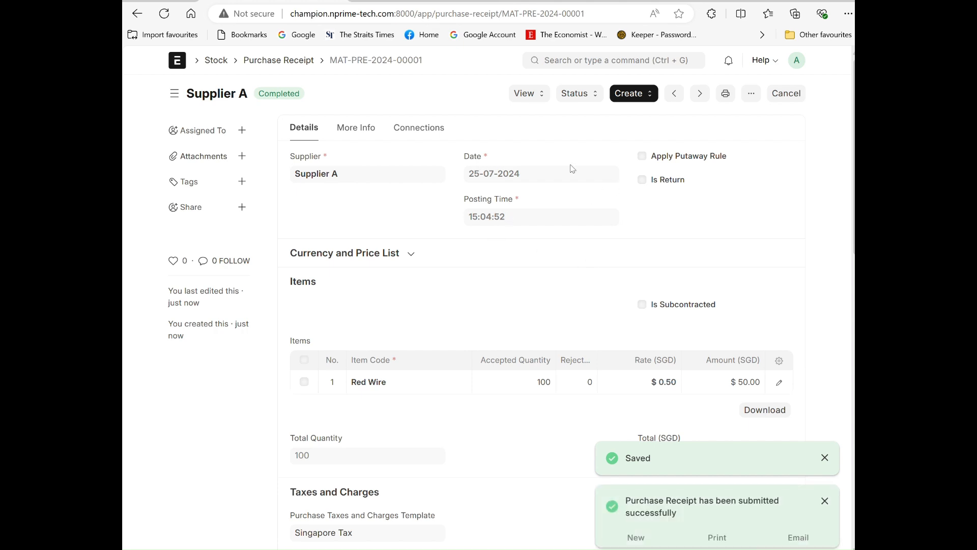
- Open the purchase receipt's Stock Ledger and examine the Red Wire quantity, warehouse, rate and value columns
left_click(522, 97)
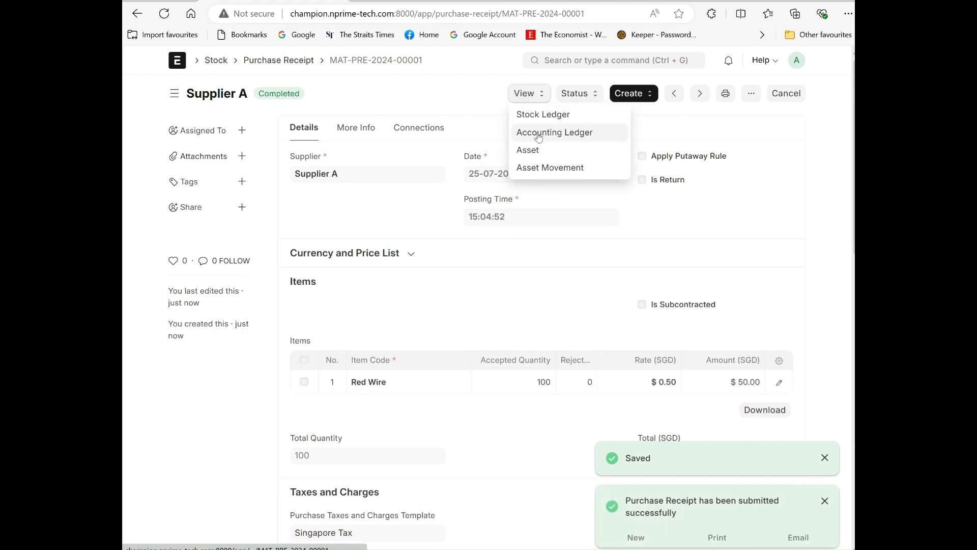
left_click(540, 114)
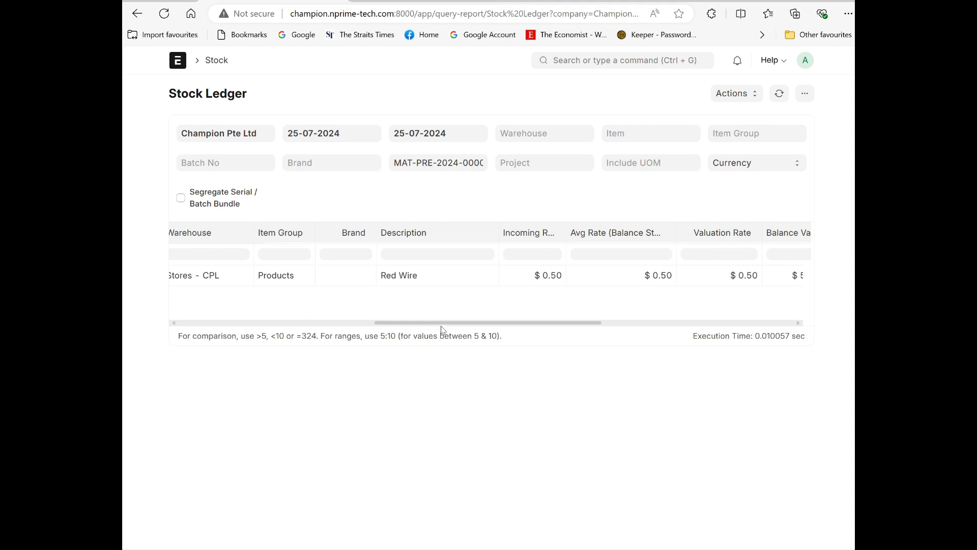
left_click_drag(443, 325, 244, 324)
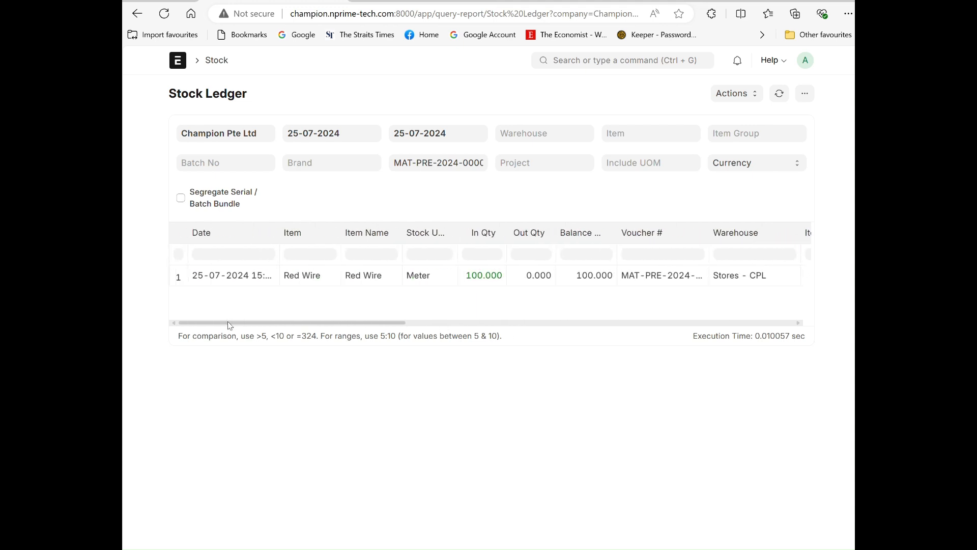
mouse_move(245, 325)
left_mouse_down()
mouse_move(291, 327)
mouse_move(248, 326)
left_mouse_up()
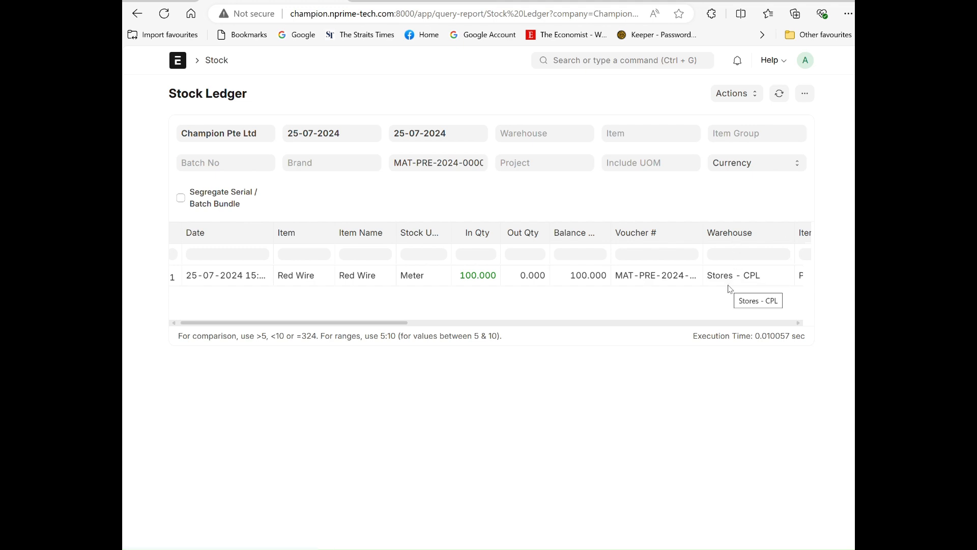
left_click_drag(279, 325, 280, 290)
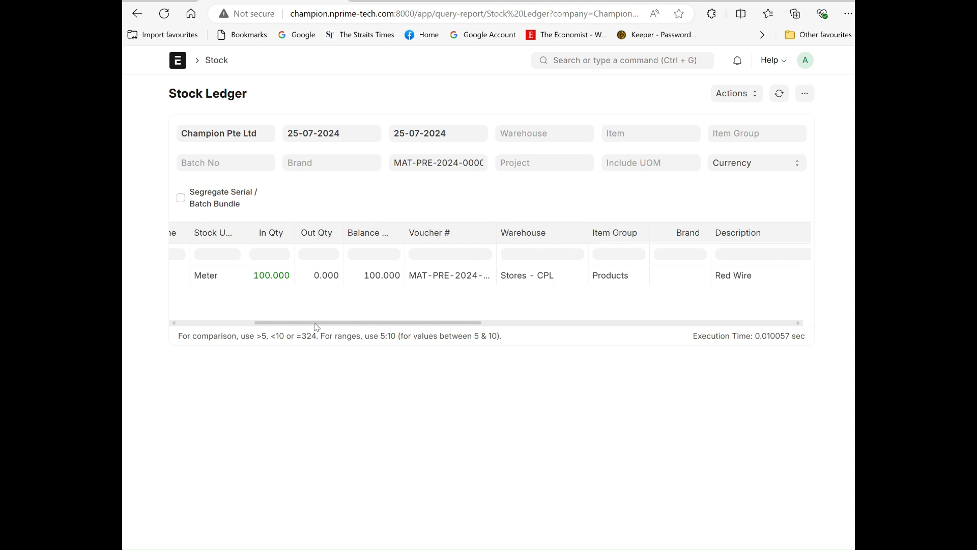
left_click_drag(316, 326, 542, 349)
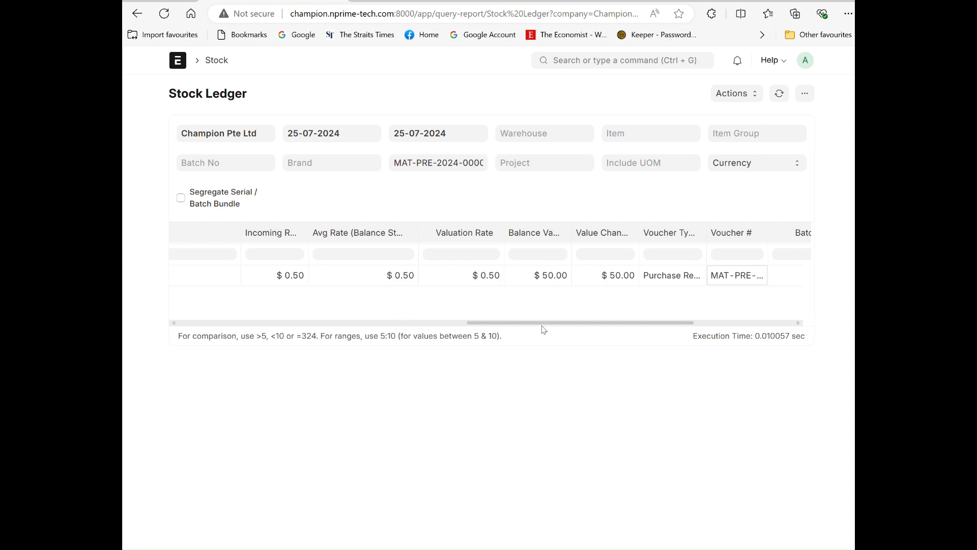
left_click_drag(544, 327, 282, 330)
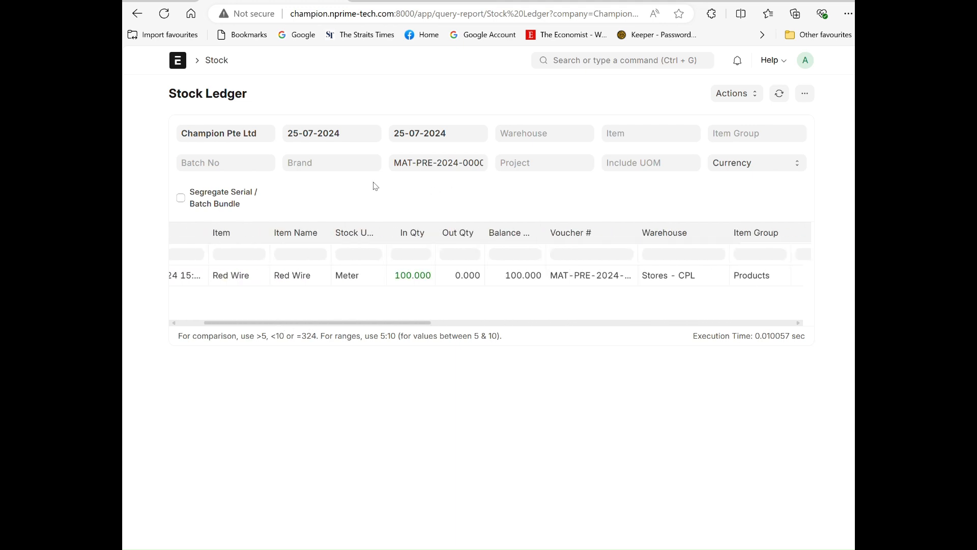
- Switch to the other browser tab and open Customer A's sales order through the Selling workspace's Sales Order list
left_click(443, 1)
left_click(177, 61)
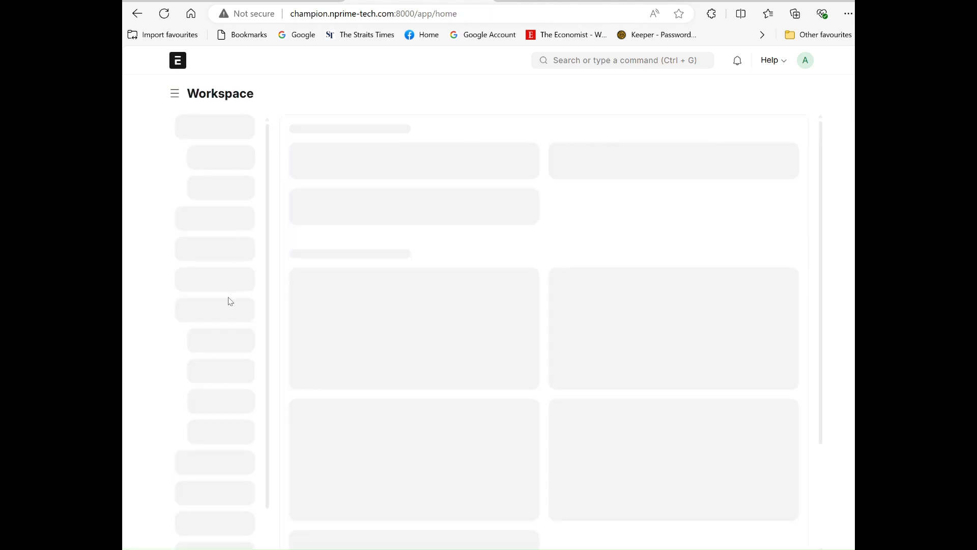
left_click(199, 196)
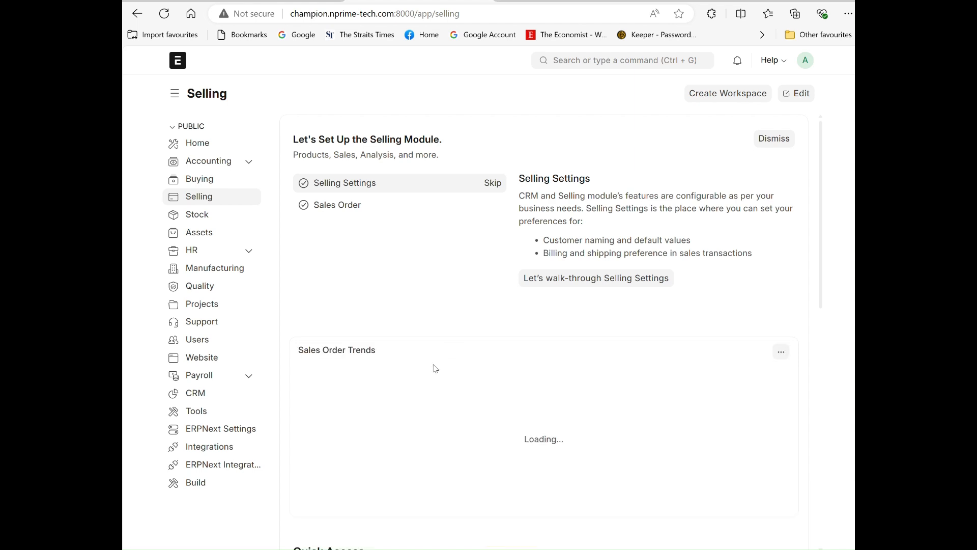
scroll(449, 350, "down", 8)
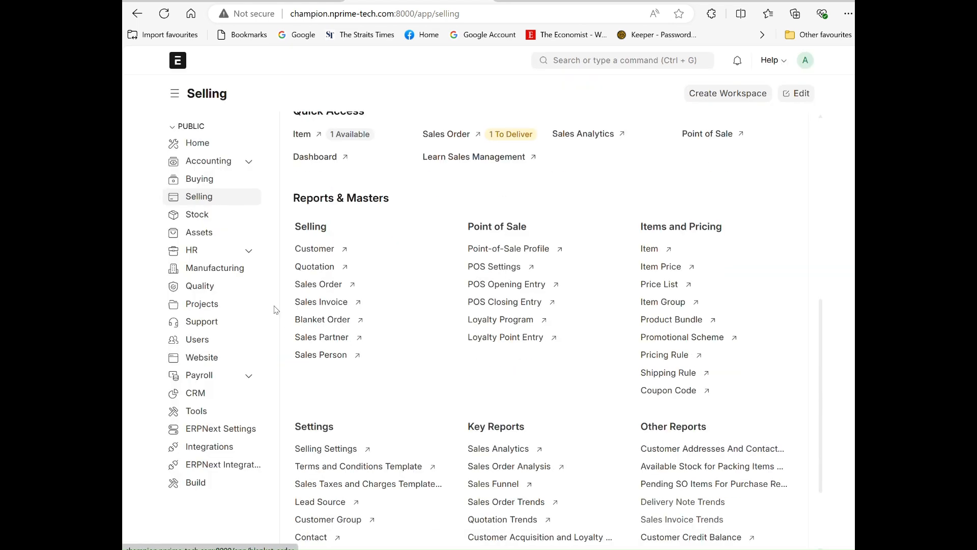
left_click(322, 285)
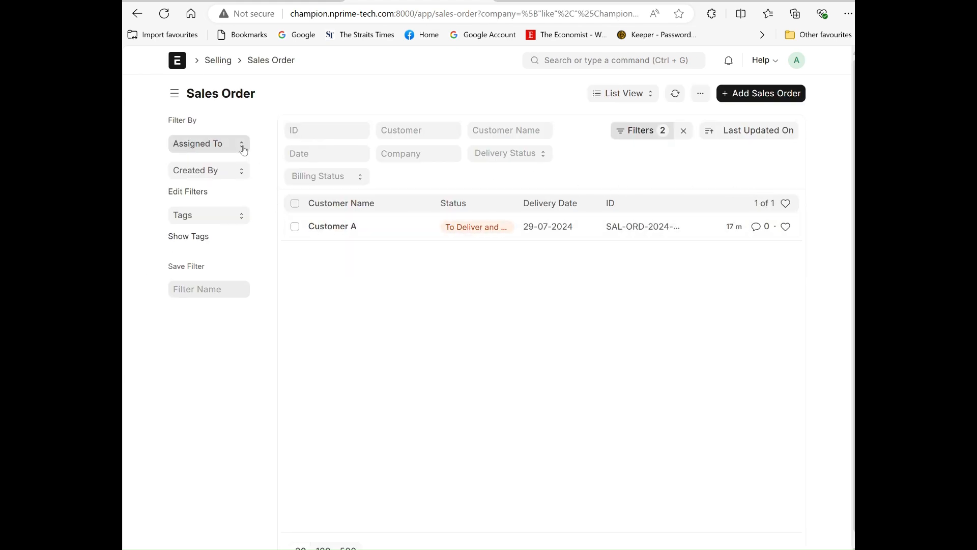
left_click(174, 93)
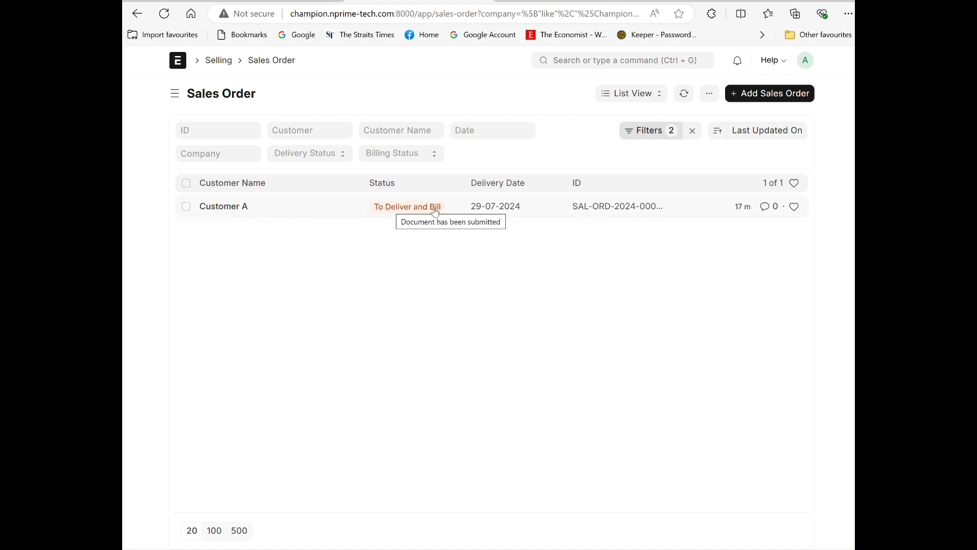
left_click(224, 207)
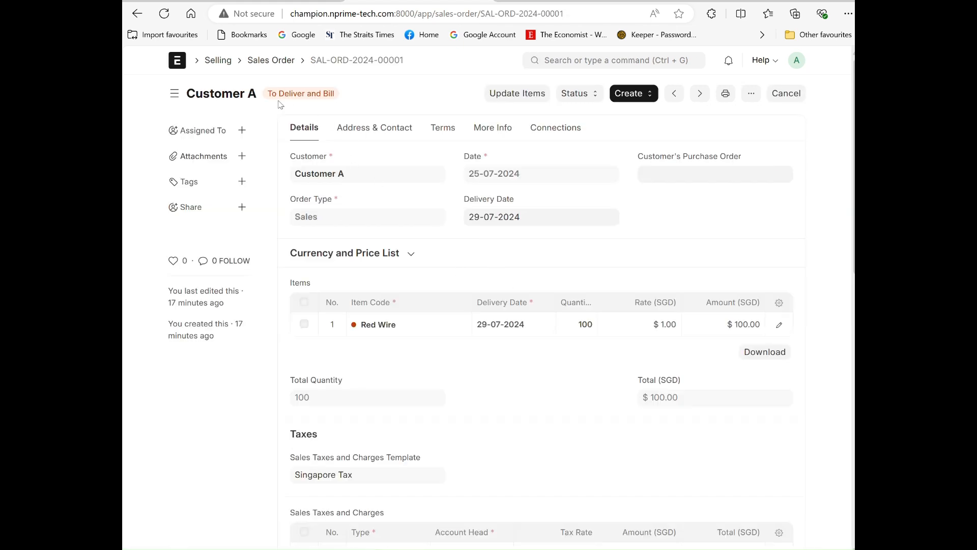
- Create a sales invoice from Customer A's sales order, review its items, save it and submit it permanently
left_click(628, 98)
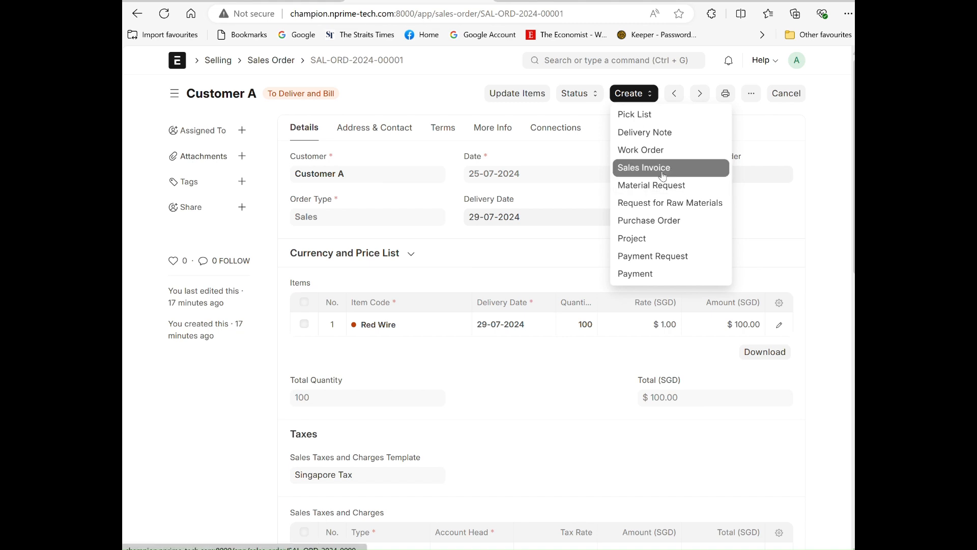
left_click(644, 167)
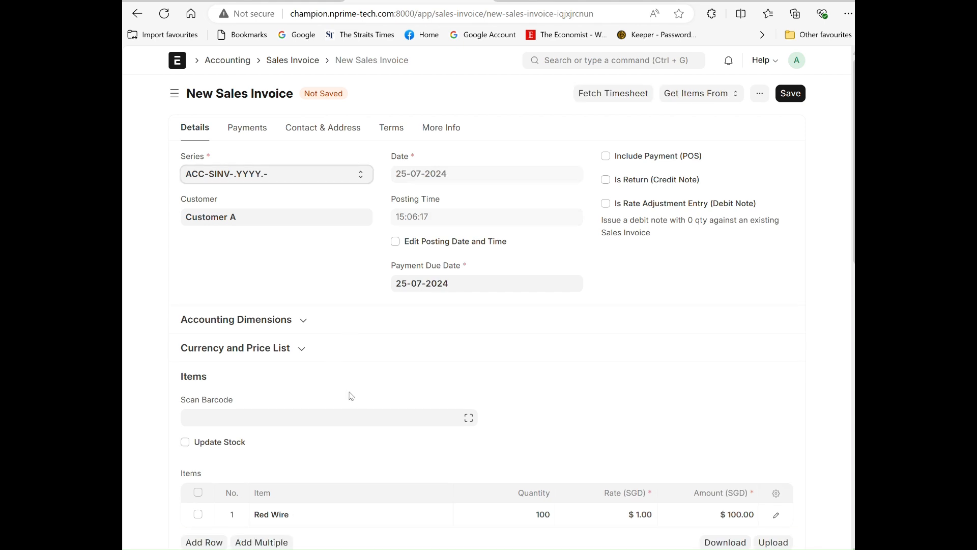
scroll(354, 399, "down", 4)
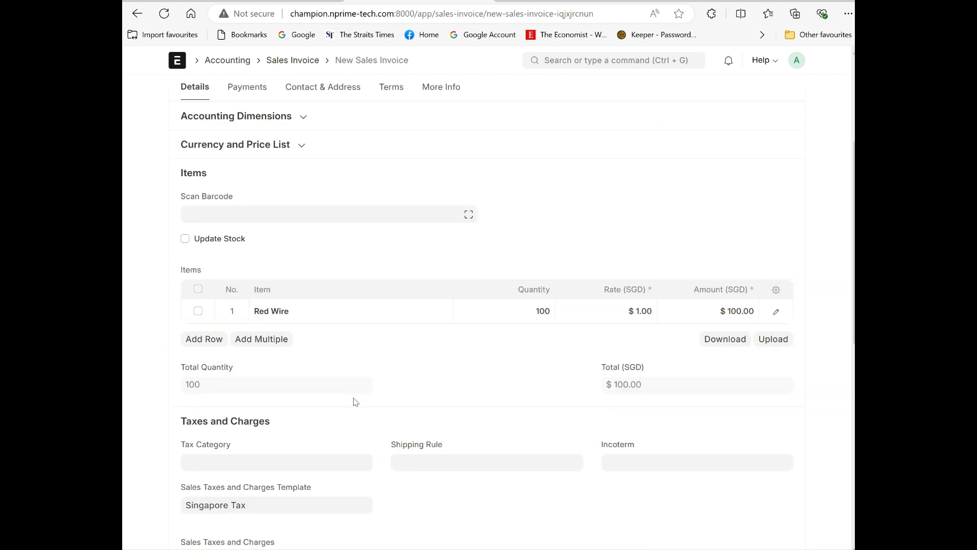
scroll(356, 402, "up", 4)
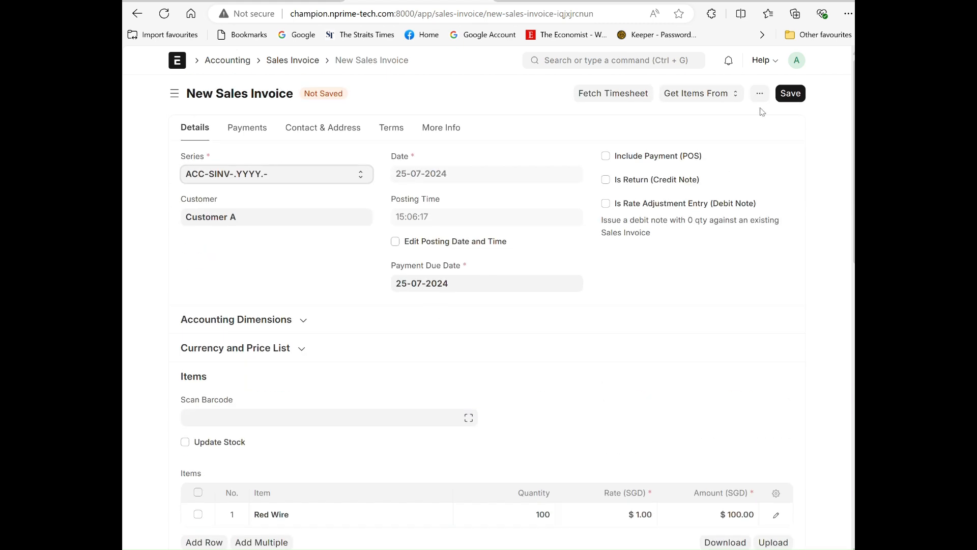
left_click(790, 93)
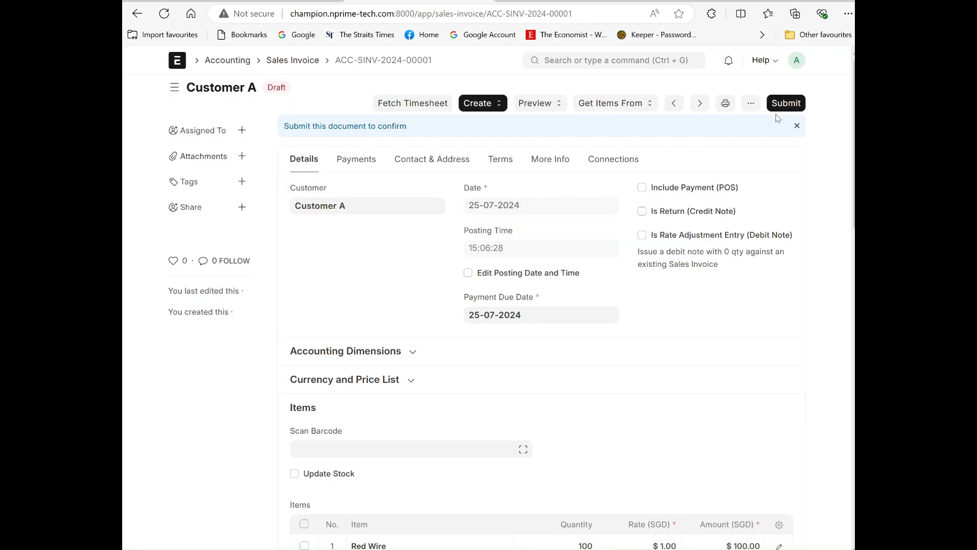
left_click(784, 104)
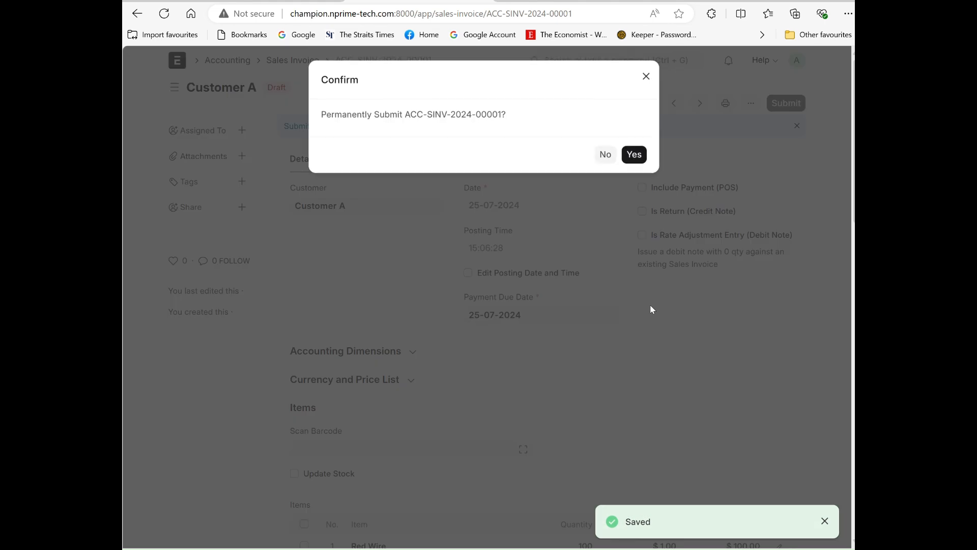
left_click(634, 154)
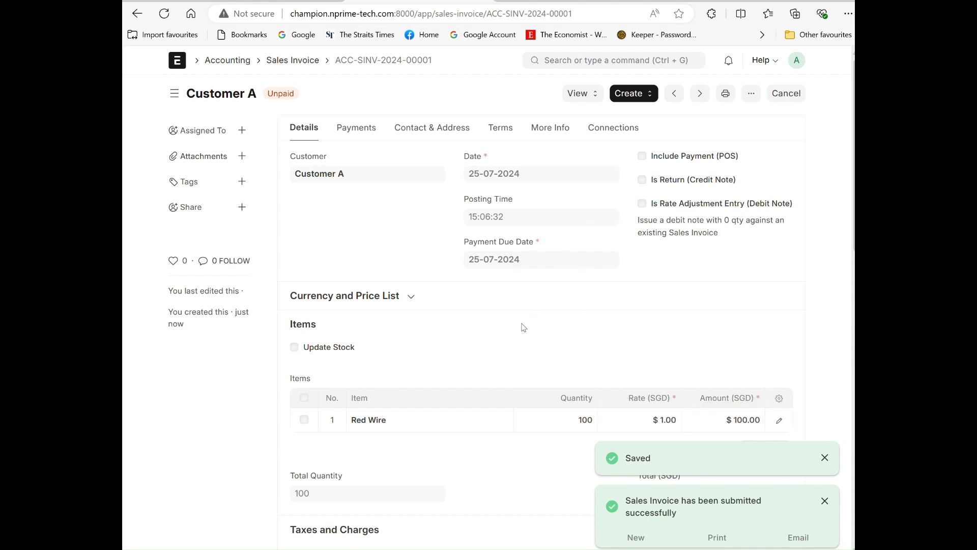
- Create a delivery note from the sales invoice, check Red Wire's warehouse in the Stock Ledger tab, and set the source warehouse to Stores - CPL
left_click(633, 93)
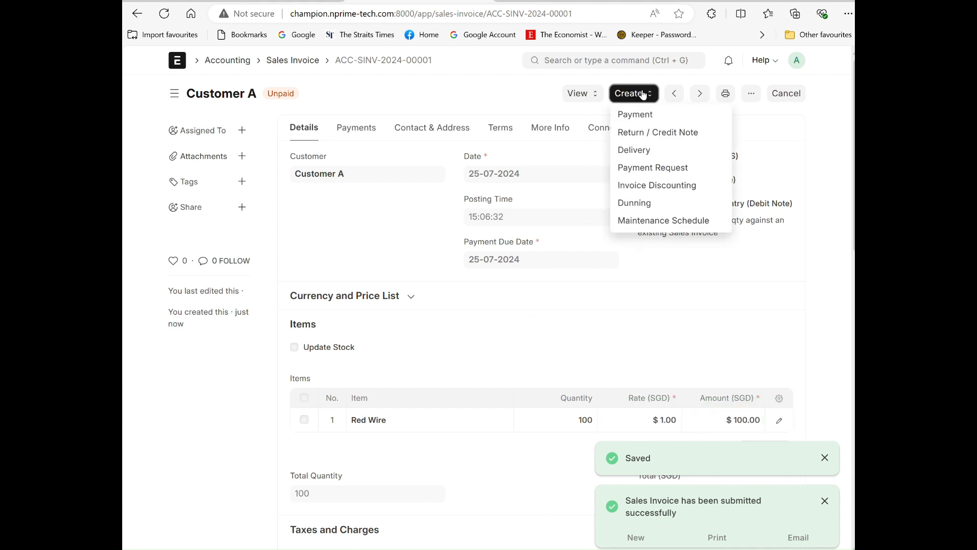
left_click(656, 168)
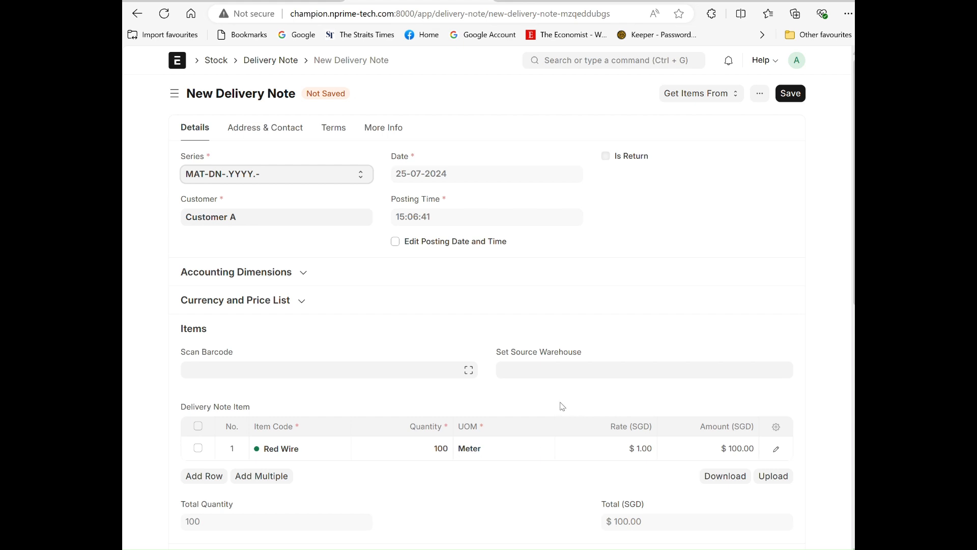
left_click(276, 1)
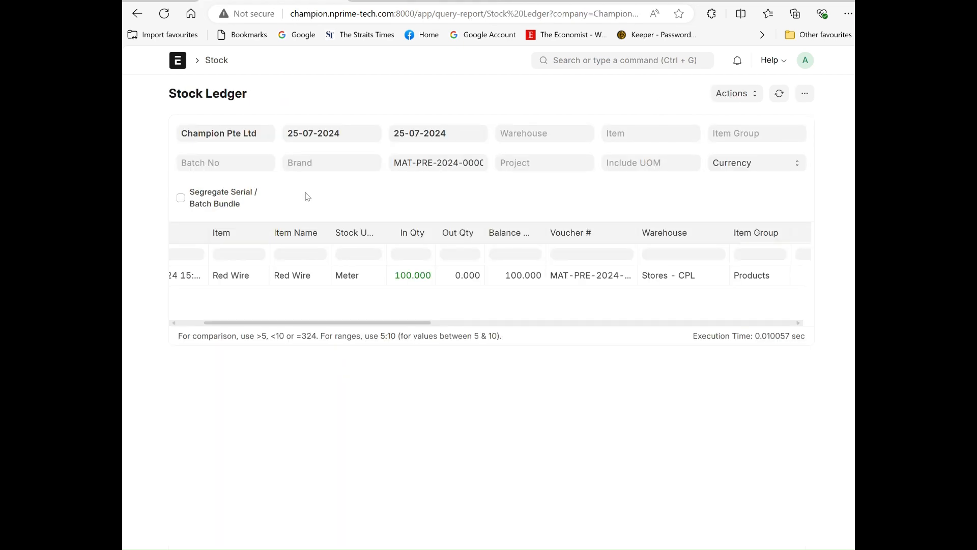
left_click_drag(413, 326, 493, 331)
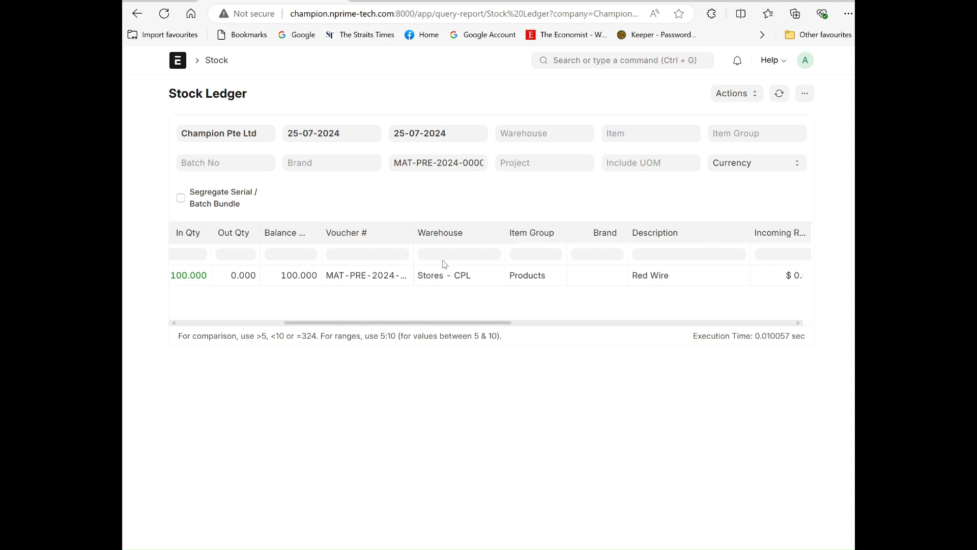
left_click_drag(448, 322, 300, 317)
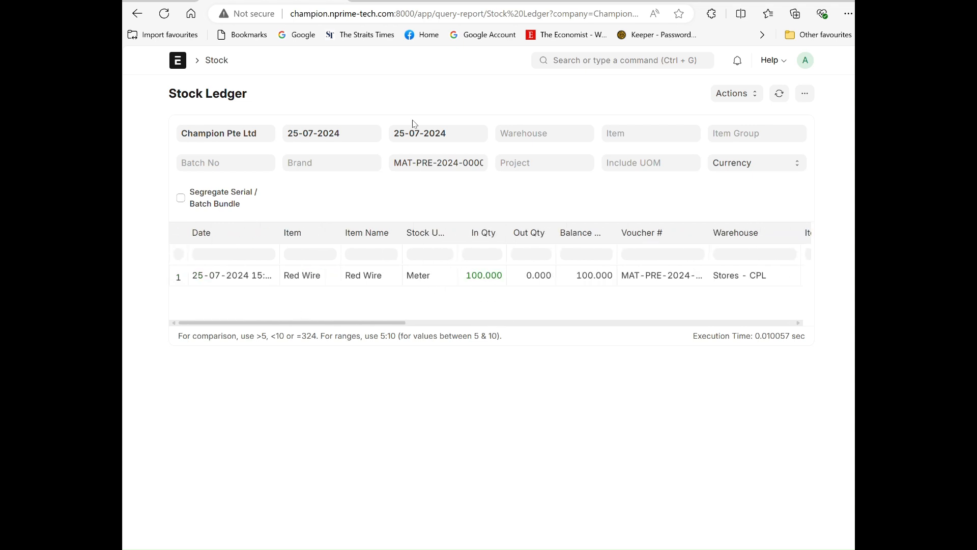
left_click(401, 1)
left_click(558, 370)
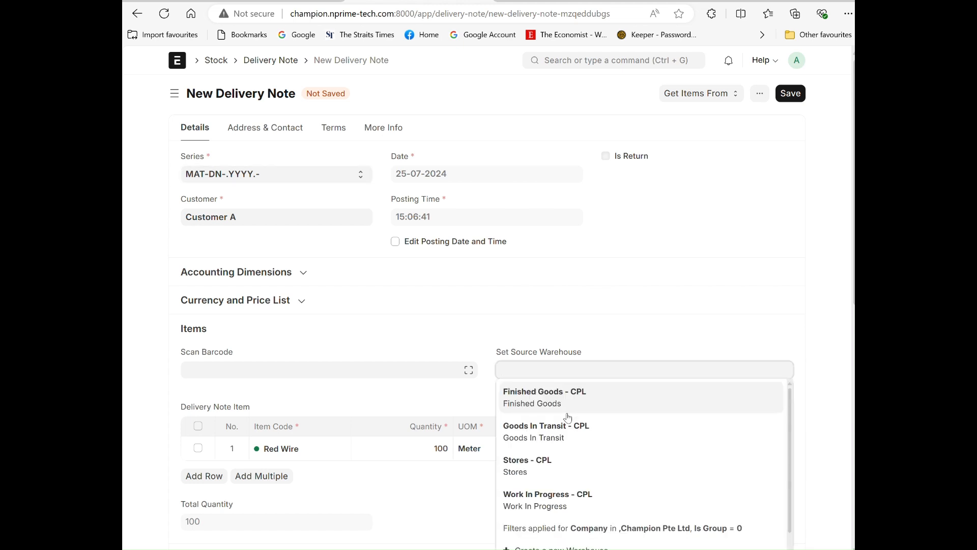
left_click(557, 472)
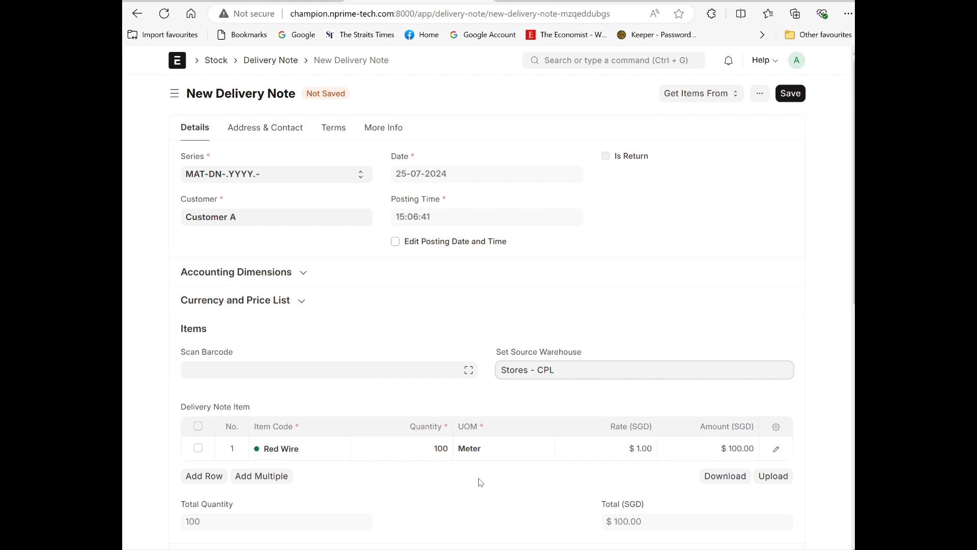
- Review the new delivery note's items, totals and taxes and save it as a draft
scroll(481, 482, "down", 2)
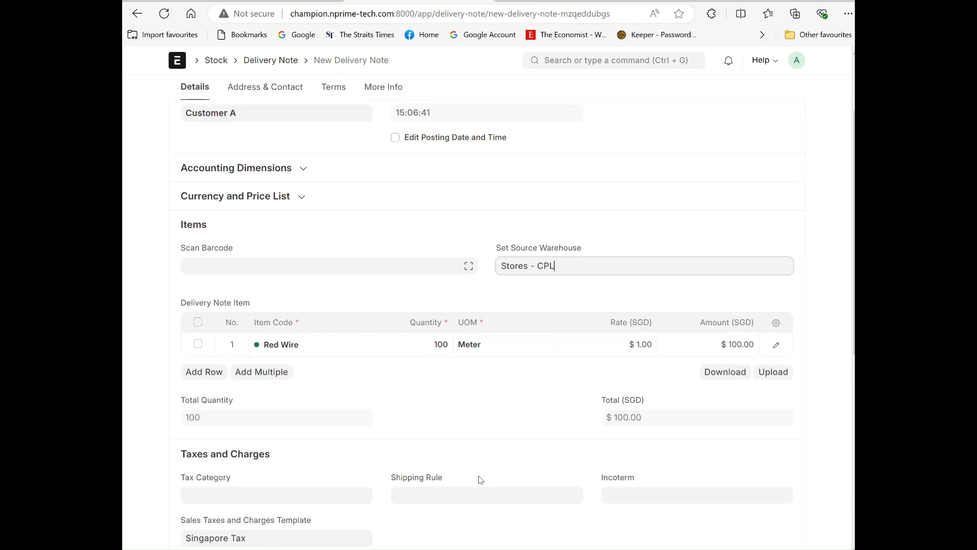
scroll(481, 480, "down", 4)
scroll(478, 481, "up", 6)
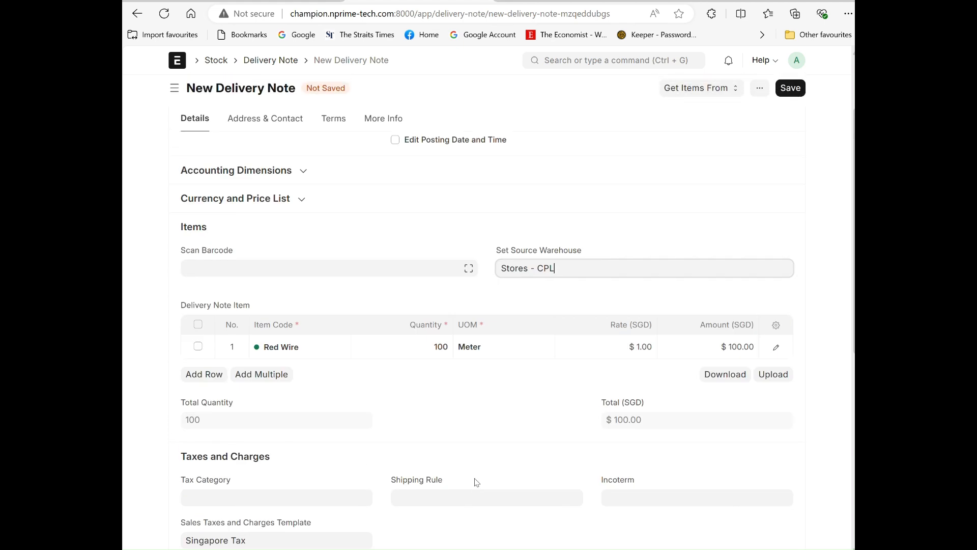
left_click(796, 100)
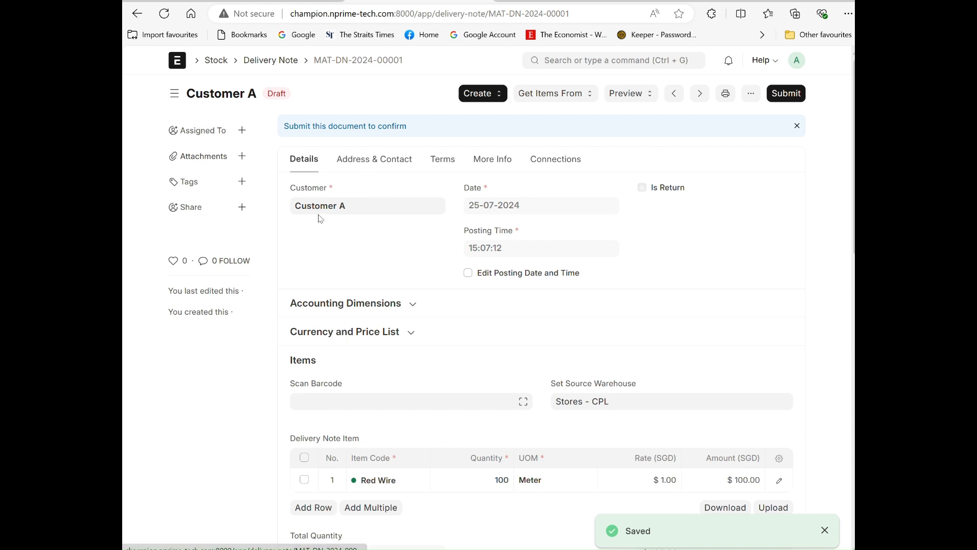
- Start a new billing address from the delivery note's address details and title it Customer A Address
left_click(360, 160)
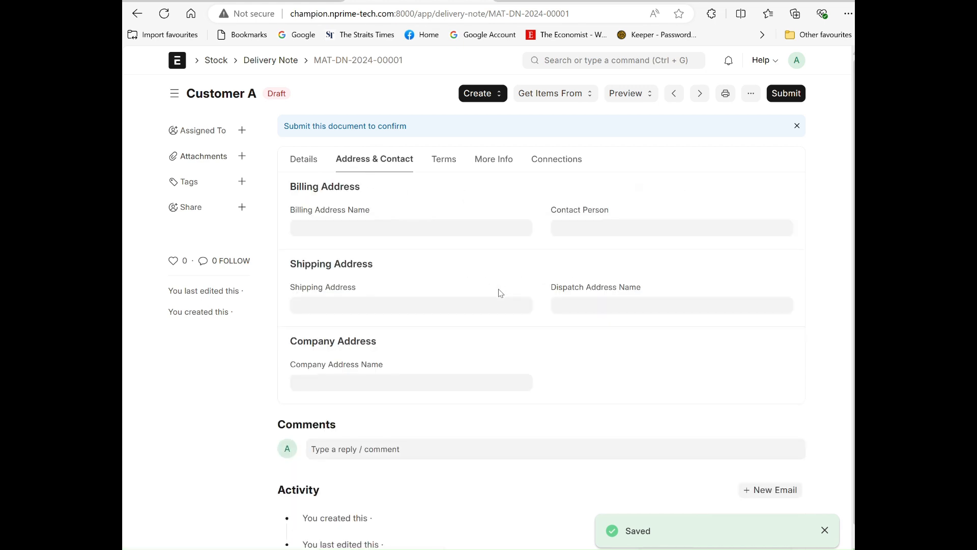
left_click(385, 224)
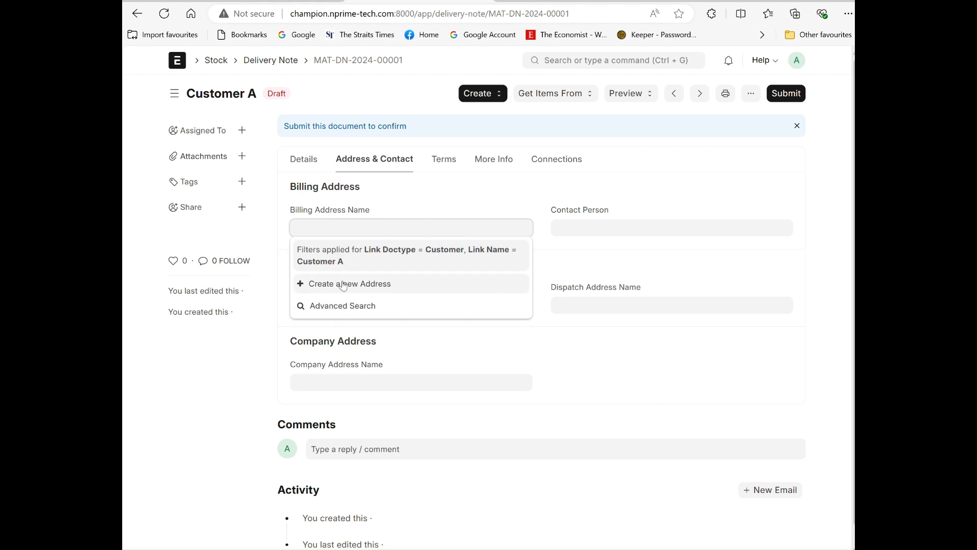
left_click(340, 283)
left_click(246, 147)
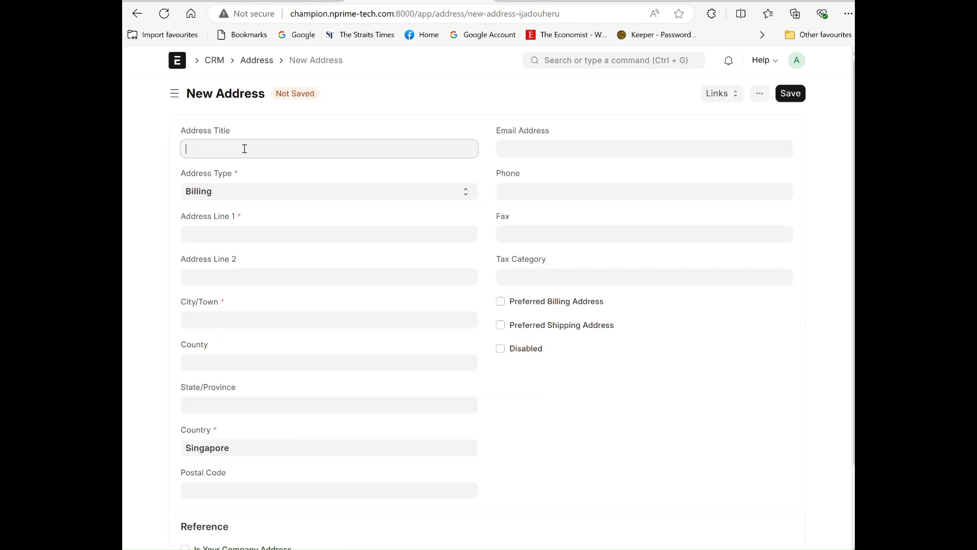
type("Customer A Address")
- Fill in the address's first line, city and postal code, and save both the address and the delivery note
left_click(214, 238)
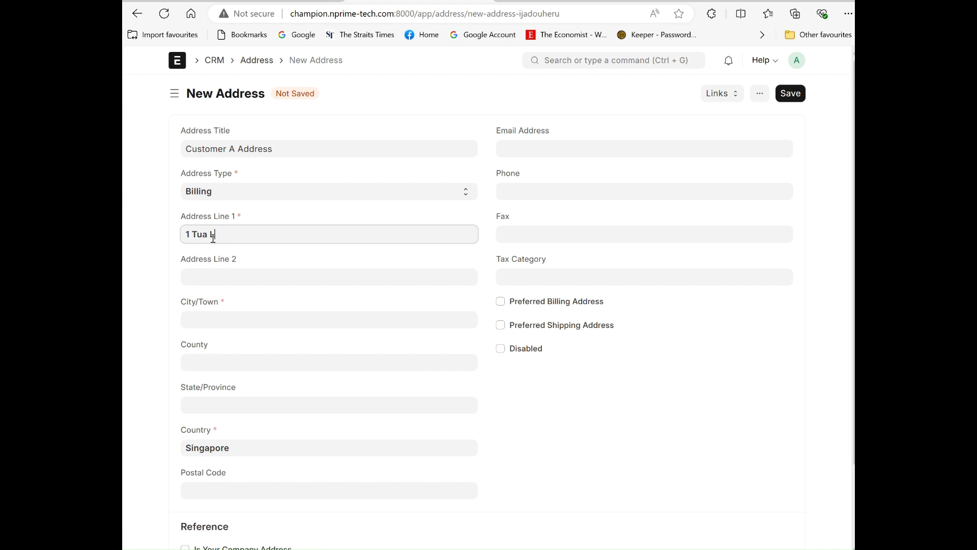
type("1 Tuas Link")
left_click(209, 319)
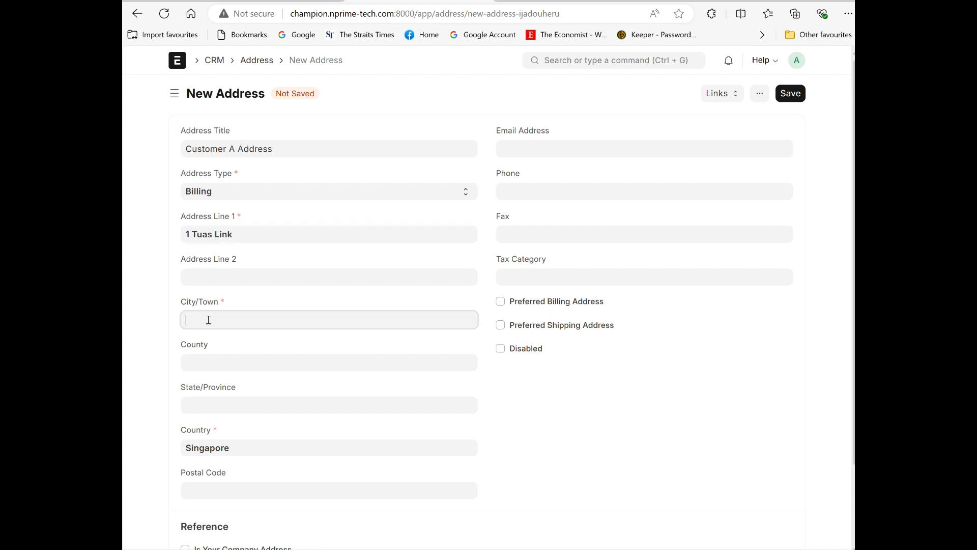
type("Singapore")
left_click(230, 490)
type("123")
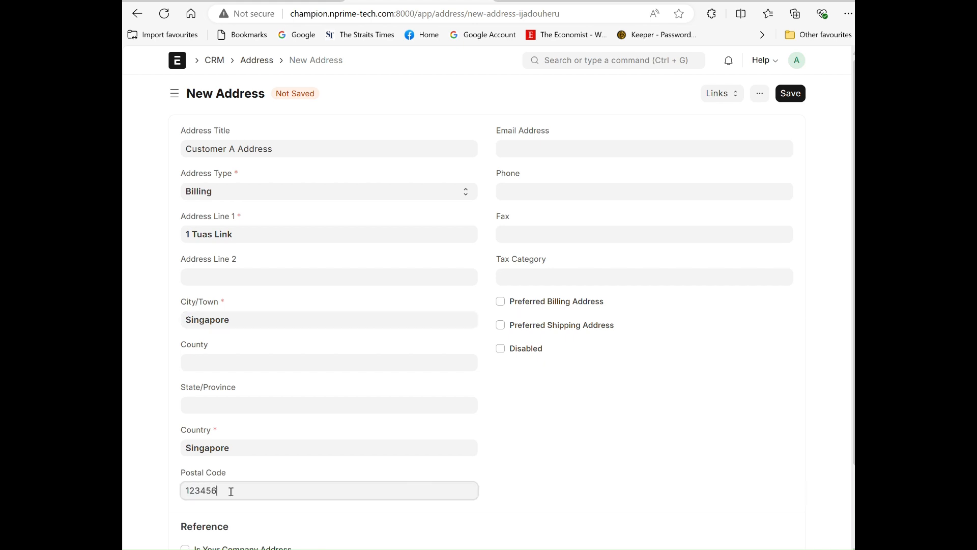
type("456")
left_click(792, 96)
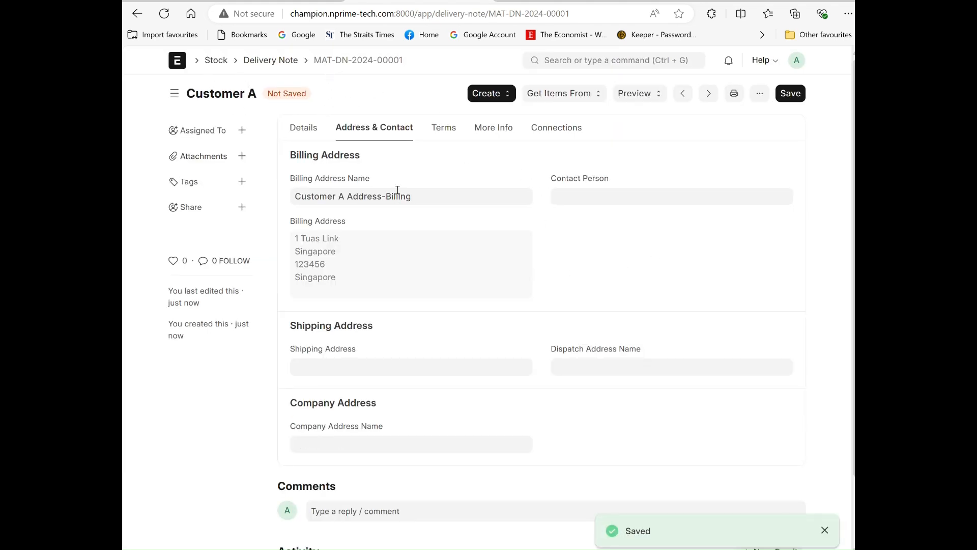
left_click(791, 93)
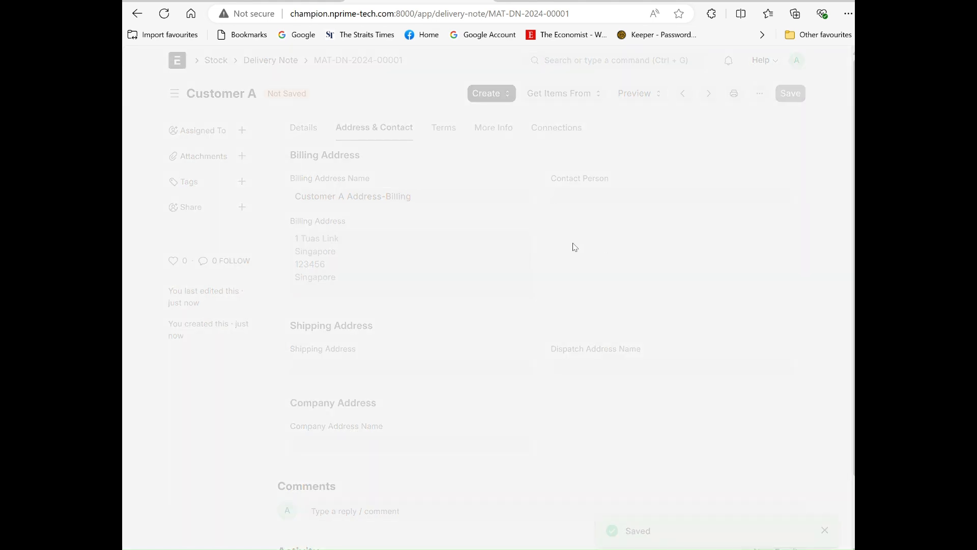
- Open the delivery note's print preview and examine its letterhead, item table, totals and billing address
left_click(725, 93)
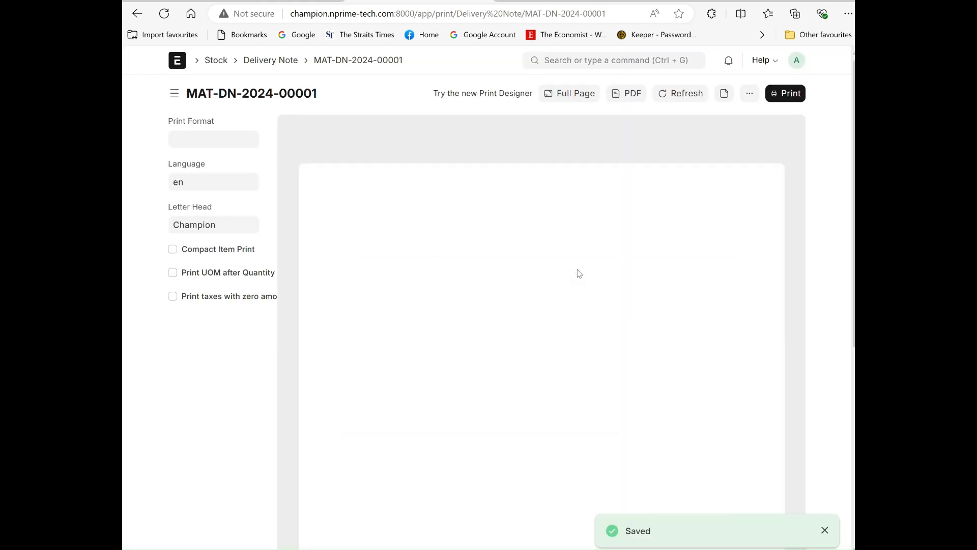
scroll(549, 292, "down", 2)
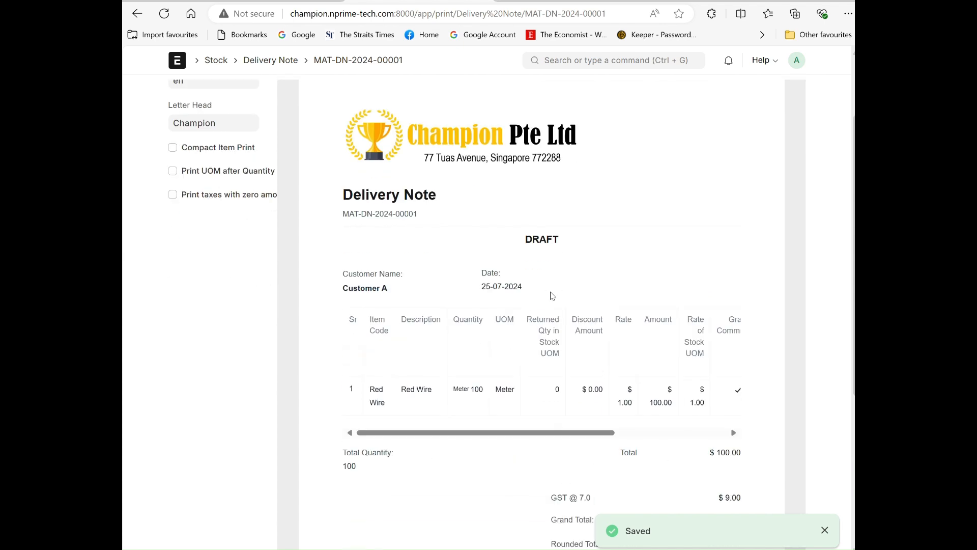
scroll(454, 267, "down", 3)
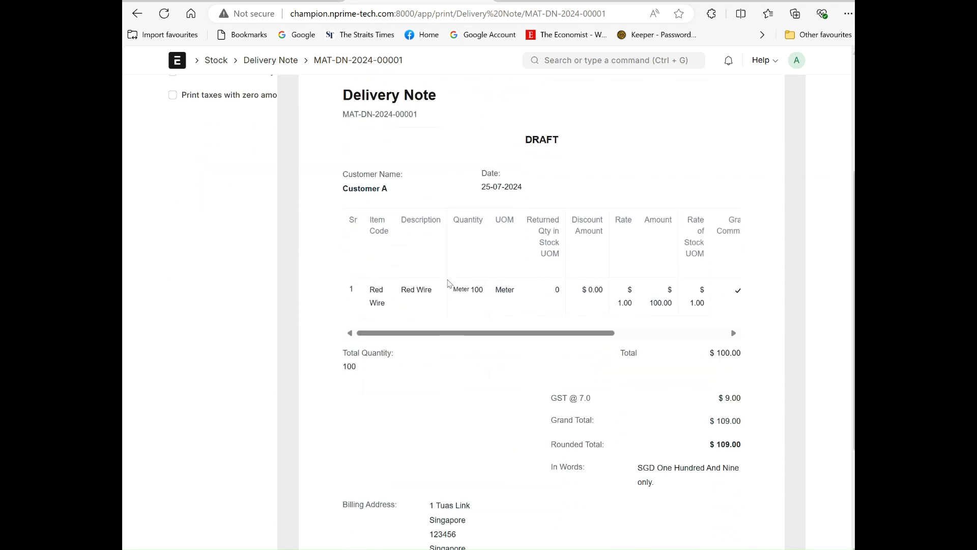
scroll(454, 277, "down", 3)
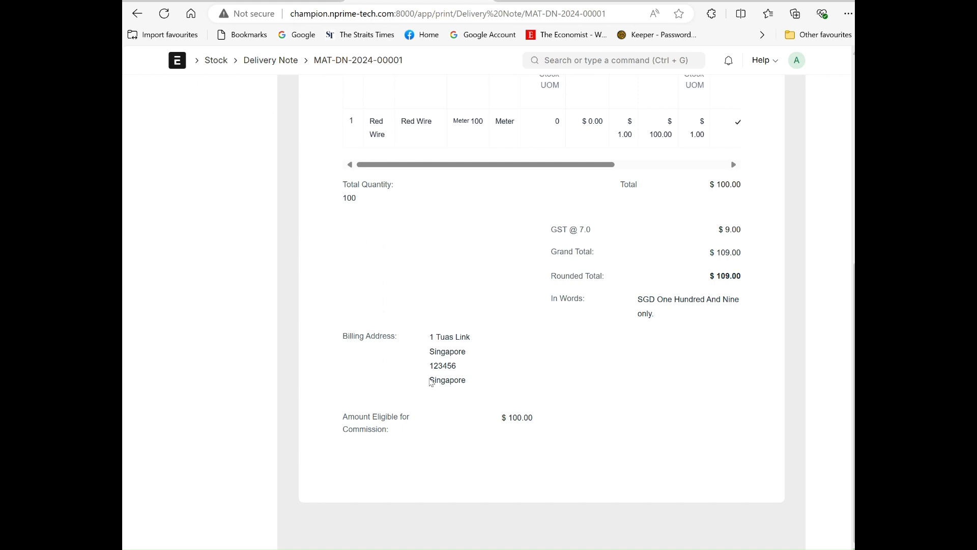
scroll(448, 377, "up", 8)
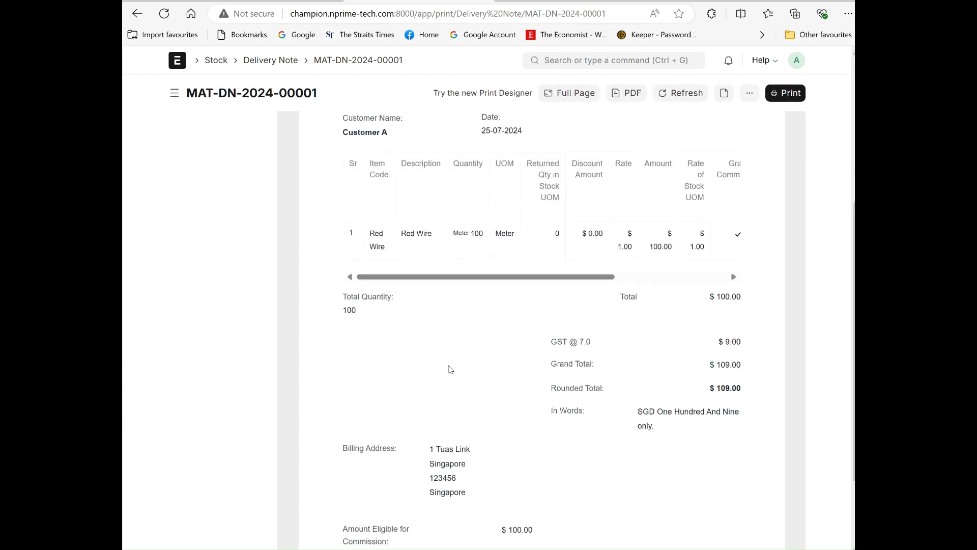
scroll(450, 369, "down", 2)
scroll(451, 369, "down", 5)
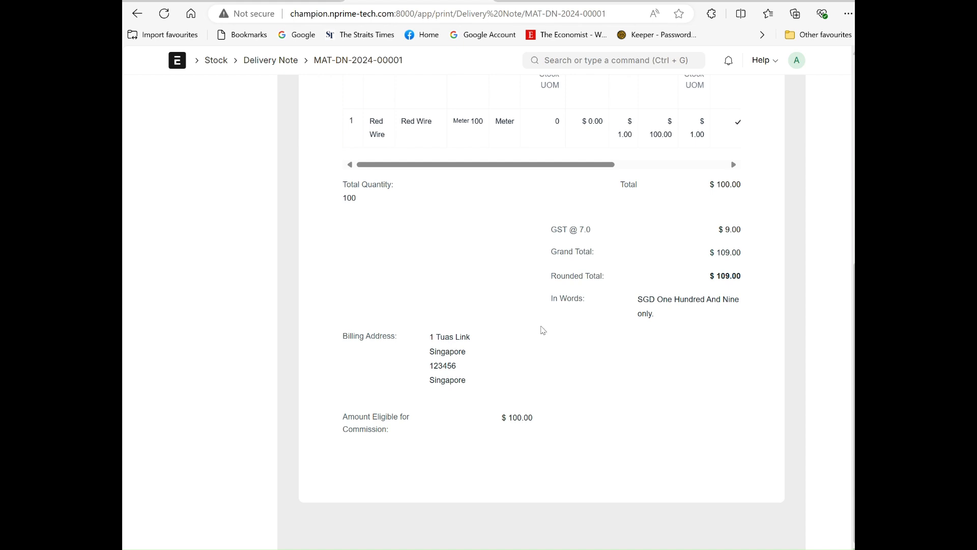
scroll(631, 395, "up", 7)
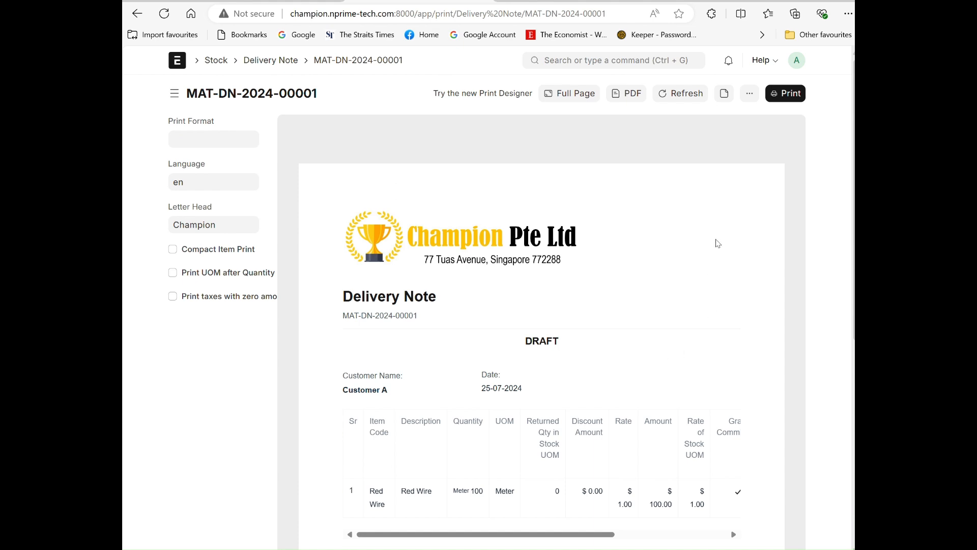
- Return from the print preview to Customer A's delivery note and submit it permanently
left_click(726, 94)
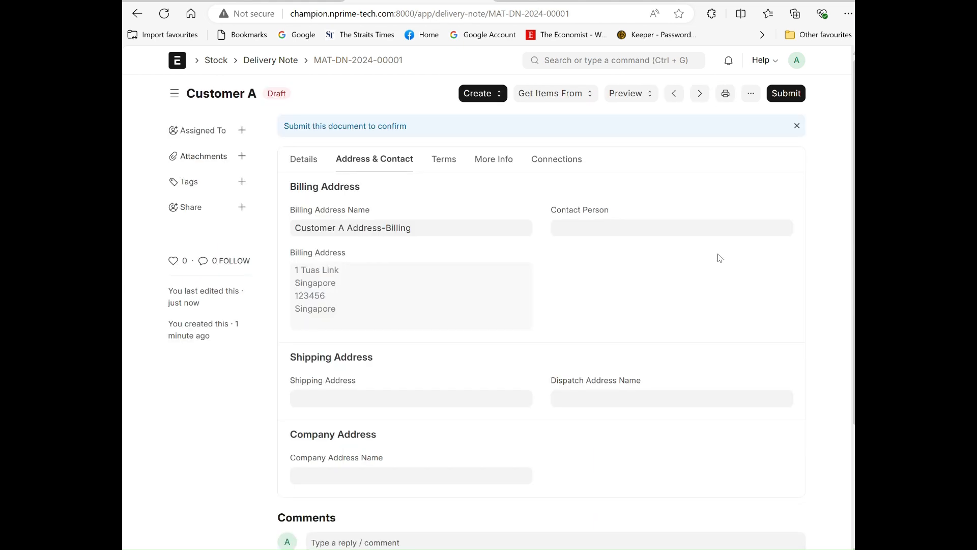
left_click(799, 97)
left_click(639, 153)
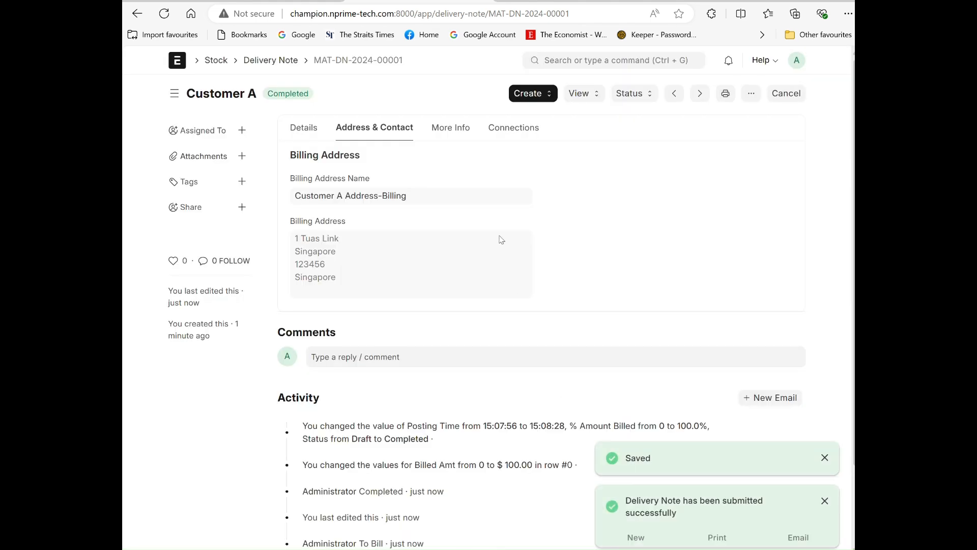
- Switch to the purchase receipt's Stock Ledger report, refresh it and examine the Red Wire entry
left_click(308, 4)
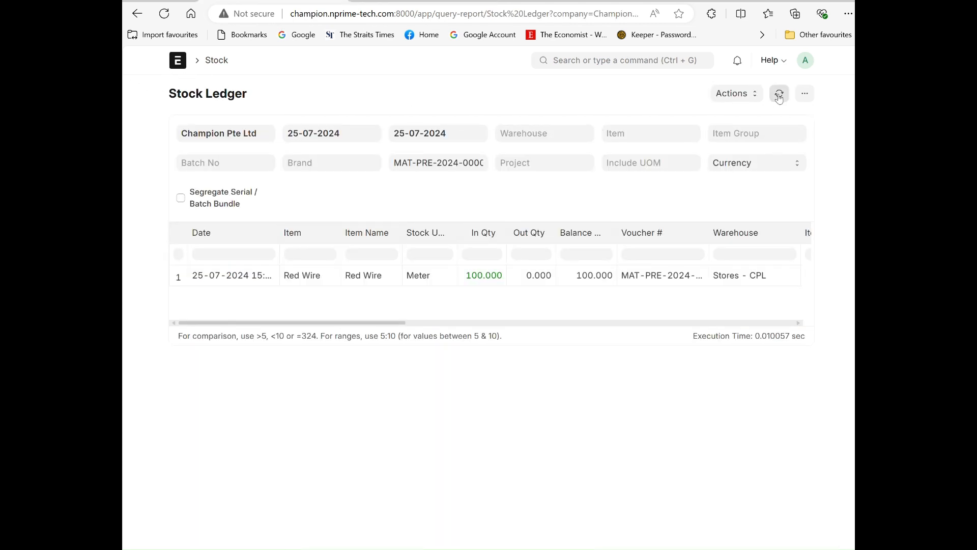
left_click(779, 96)
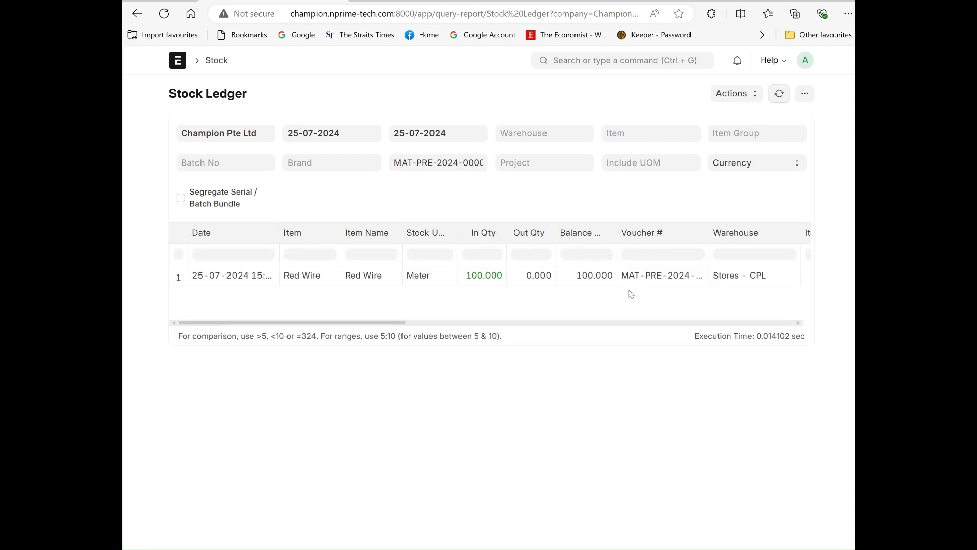
left_click_drag(372, 326, 321, 305)
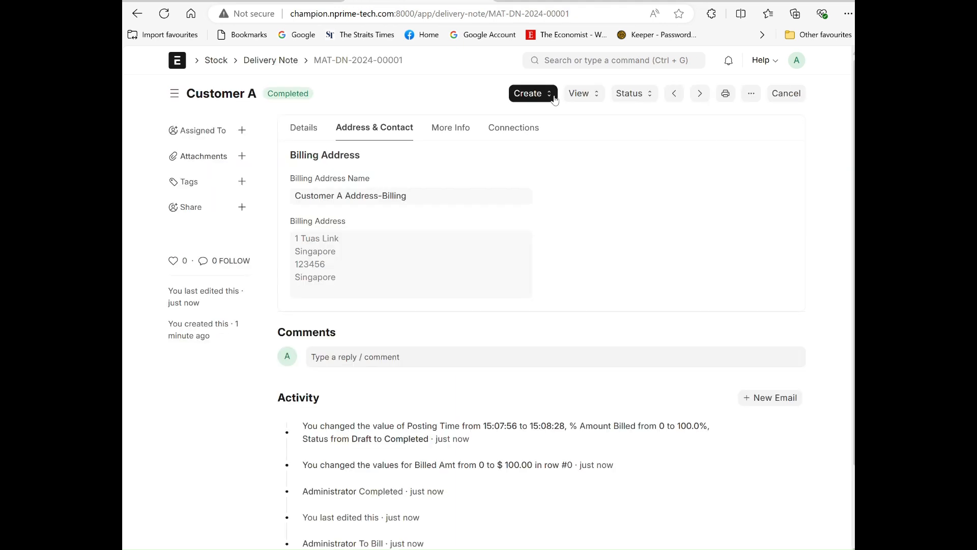
- Open the Stock Ledger from Customer A's delivery note and examine the Red Wire entry's quantity and rate columns
left_click(581, 93)
left_click(591, 114)
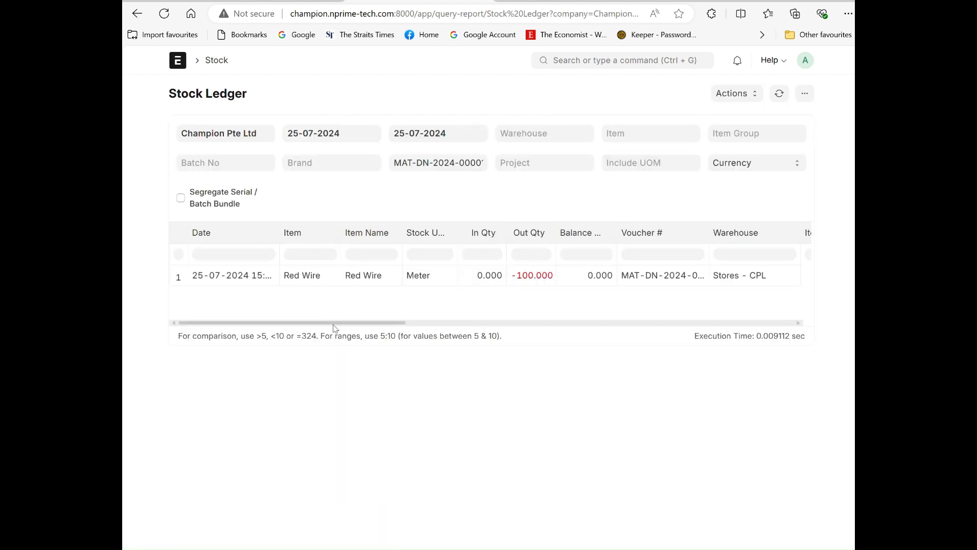
left_click_drag(335, 324, 456, 330)
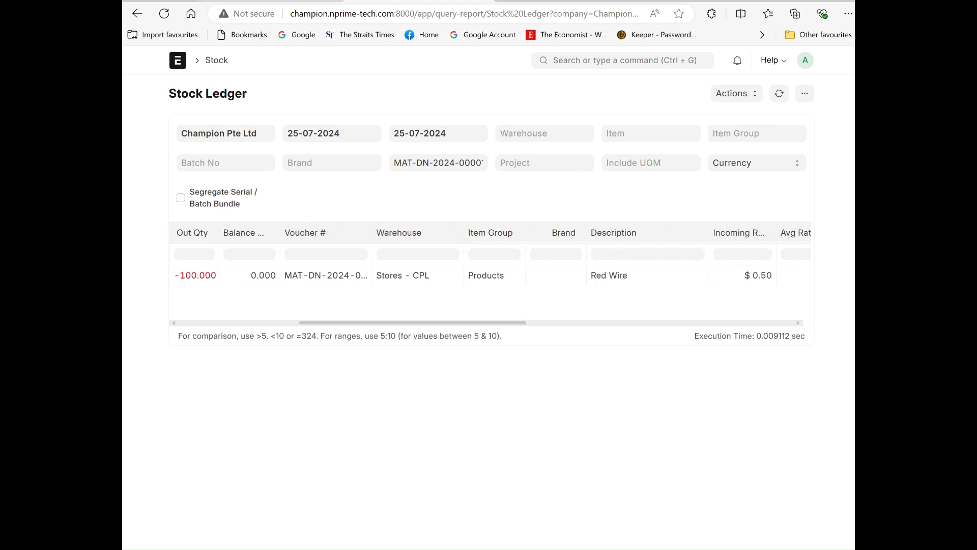
- Search for "quick", open Quick Stock Balance in place of the purchase receipt's ledger, and set the date to 25-07-2024
left_click(593, 61)
type("quick")
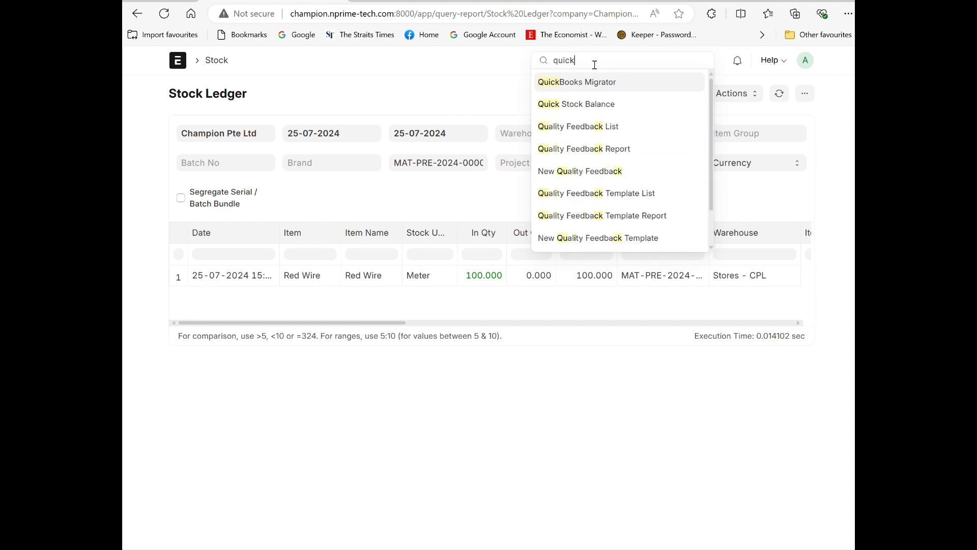
left_click(596, 105)
left_click(217, 153)
left_click(234, 199)
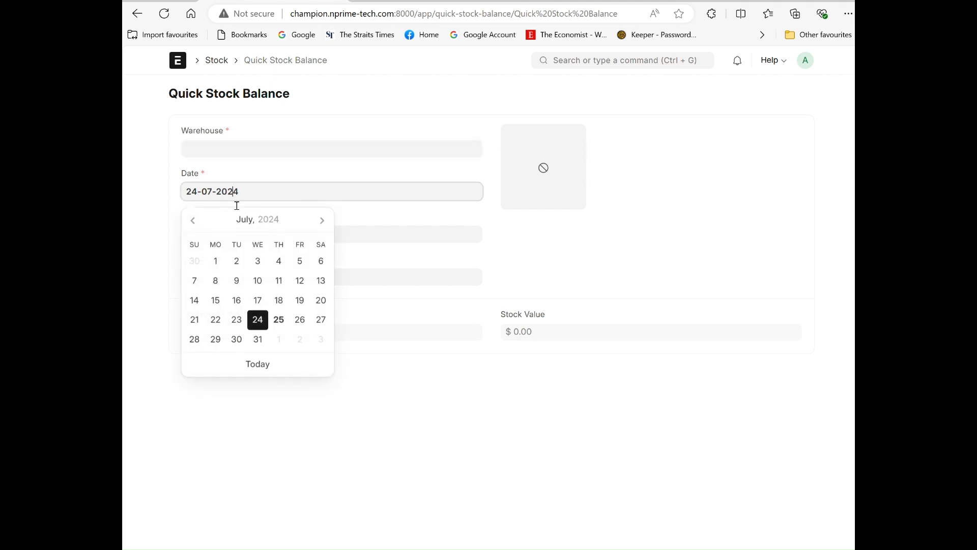
left_click(279, 321)
- Look up the stock balance of item Red Wire in warehouse Stores - CPL
left_click(204, 144)
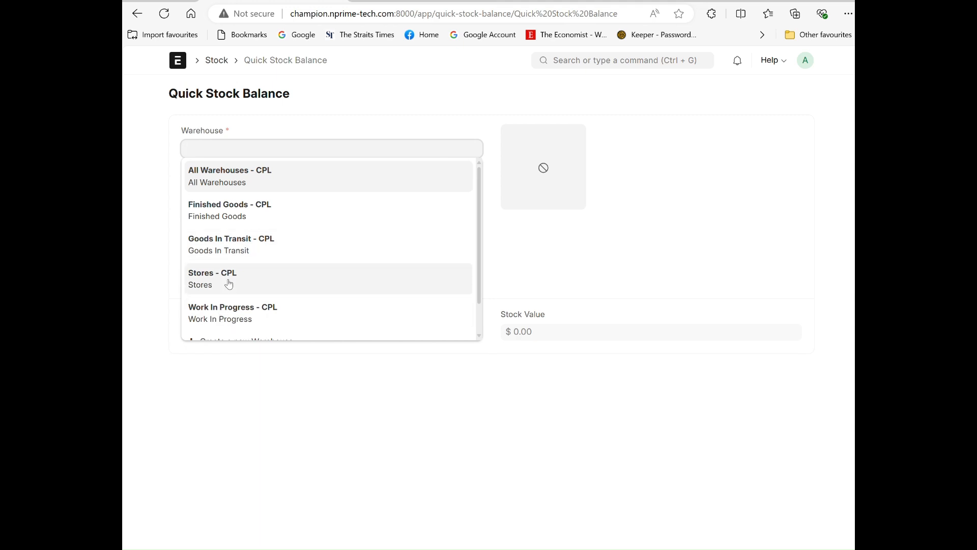
left_click(228, 282)
left_click(235, 279)
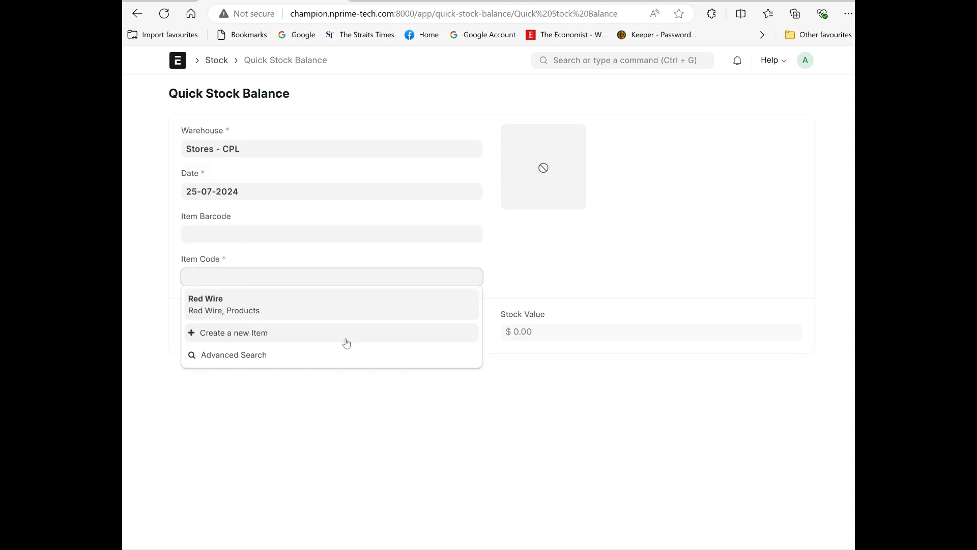
left_click(222, 302)
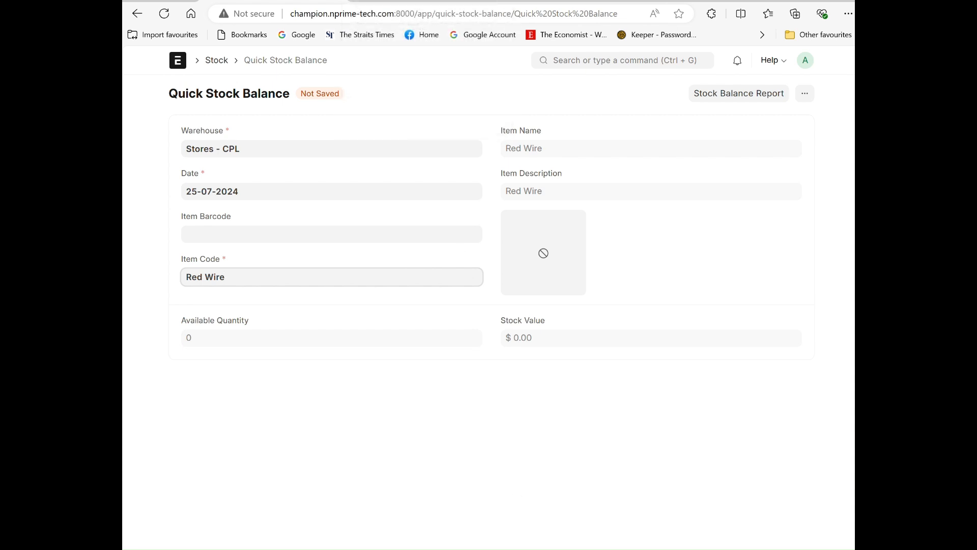
- Switch to the PowerPoint slide on the typical trading business flow to review it, and return to the stock balance page
mouse_move(456, 549)
left_click(401, 545)
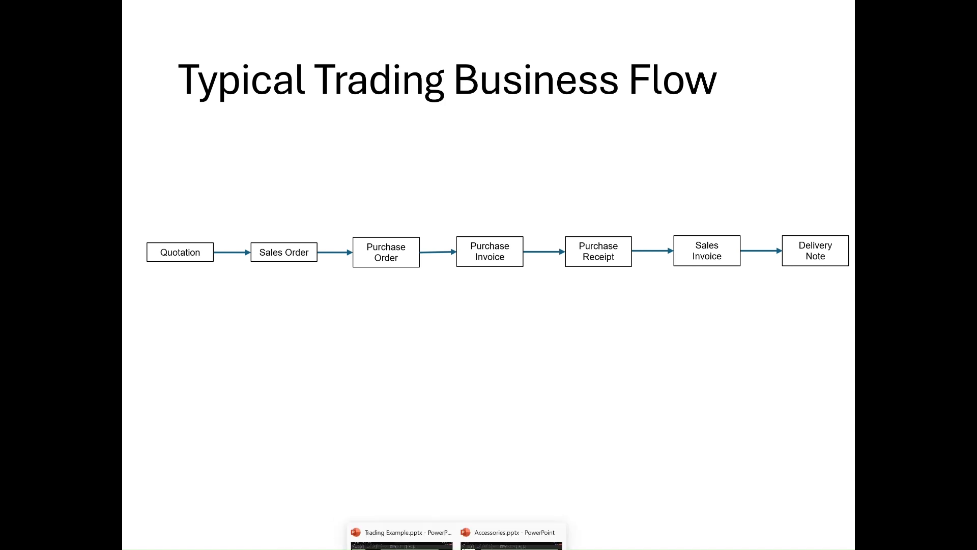
mouse_move(413, 549)
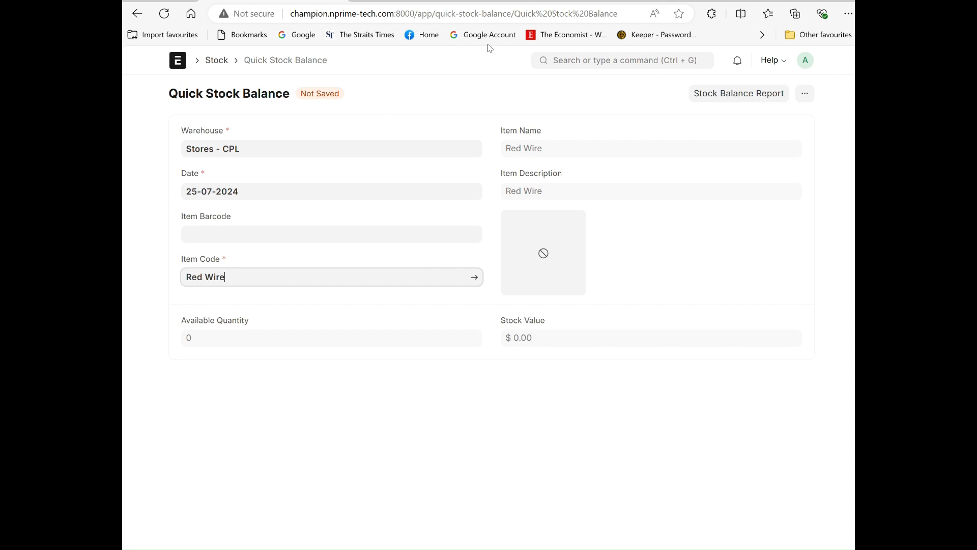
- Search for "accounts re" and open the Accounts Receivable report
left_click(625, 60)
type("accounts")
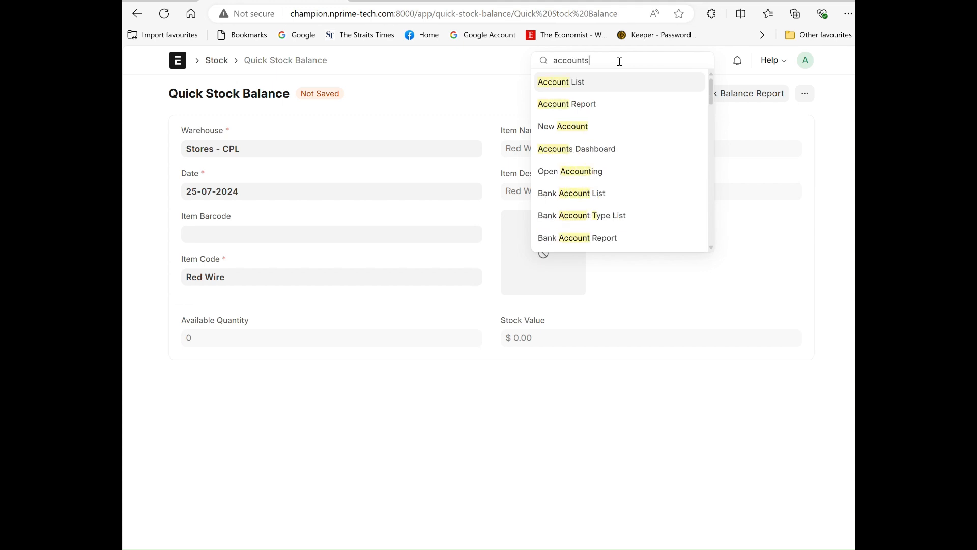
type(" re")
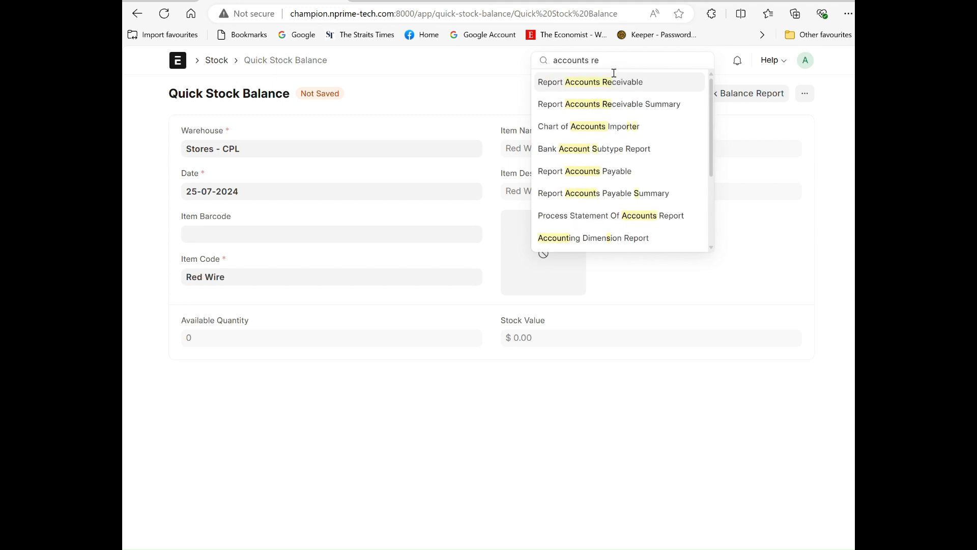
left_click(615, 83)
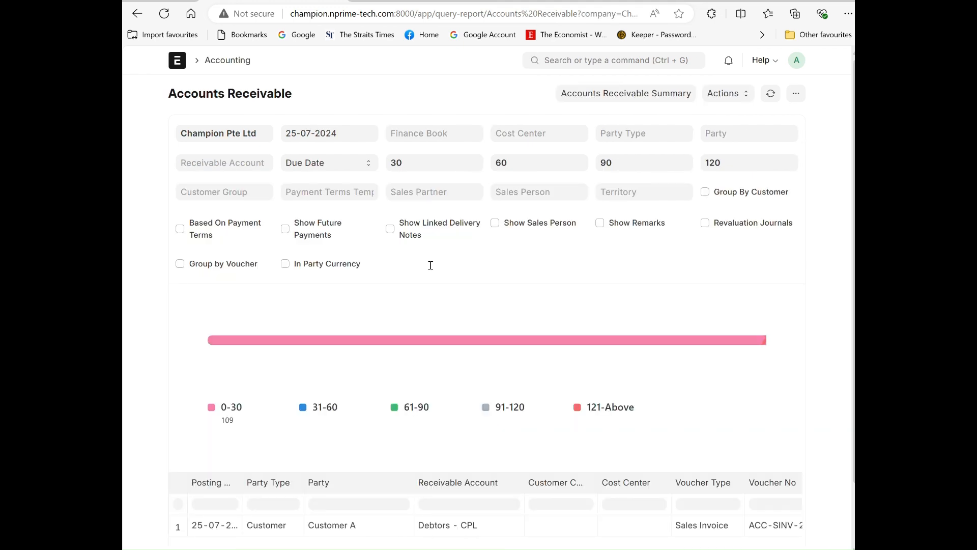
- Examine Customer A's row in the Accounts Receivable report for invoiced, paid and outstanding amounts and the ageing columns
mouse_move(352, 342)
scroll(369, 418, "down", 2)
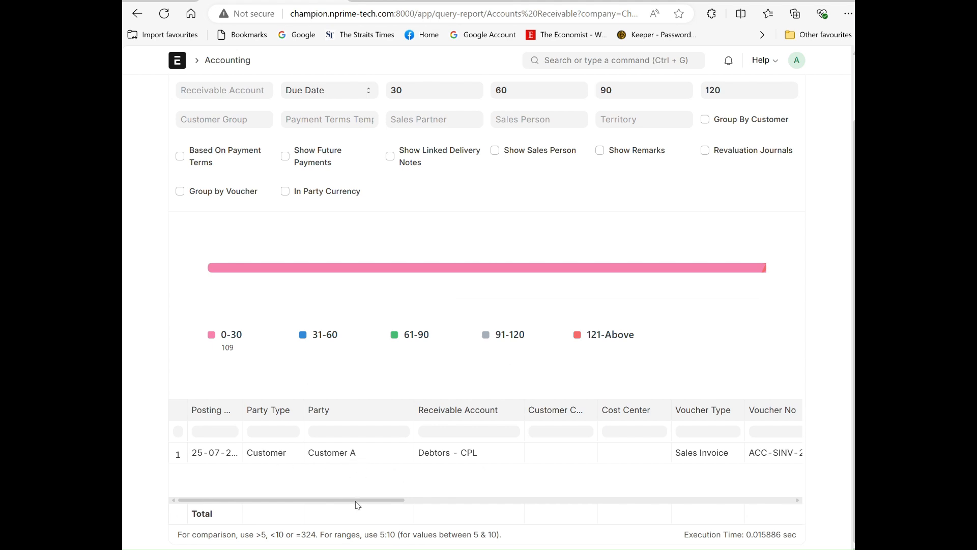
left_click_drag(358, 503, 541, 508)
scroll(600, 511, "right", 5)
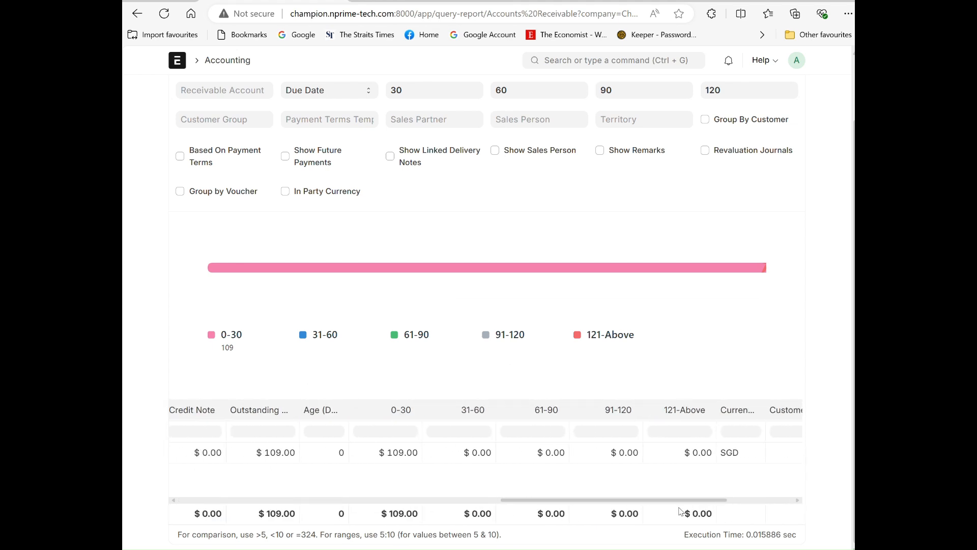
scroll(615, 507, "left", 3)
left_click_drag(615, 507, 548, 507)
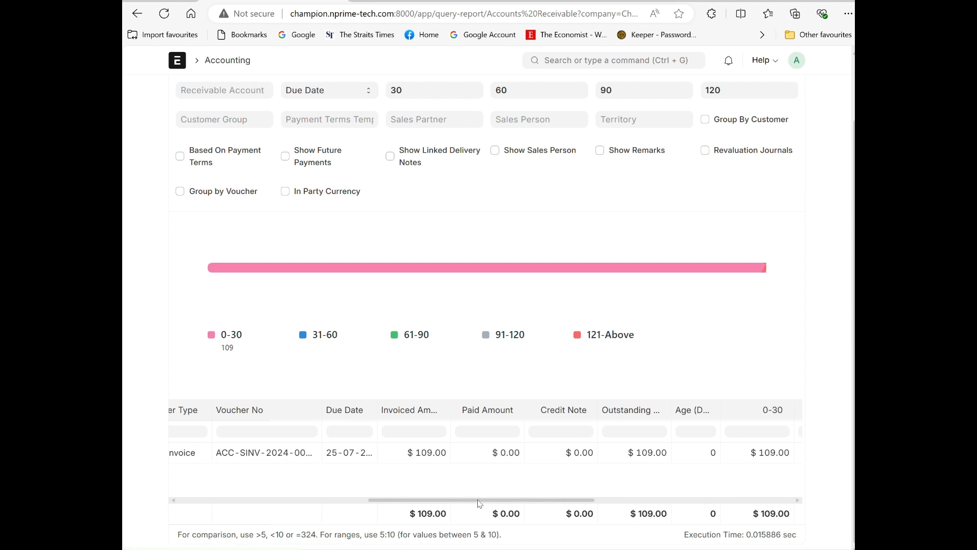
left_click_drag(478, 505, 500, 506)
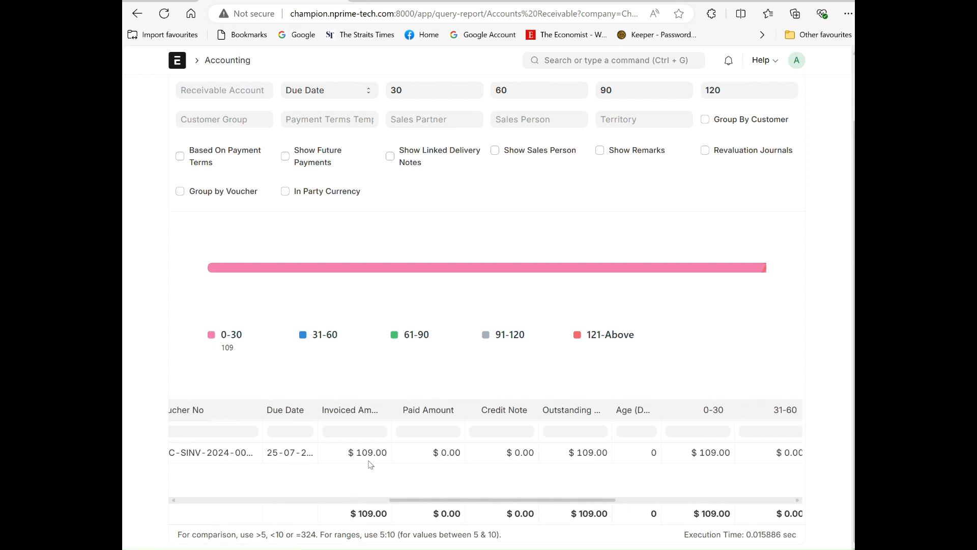
- Open Customer A's sales invoice from the receivable row and view its General Ledger entries
left_click(176, 455)
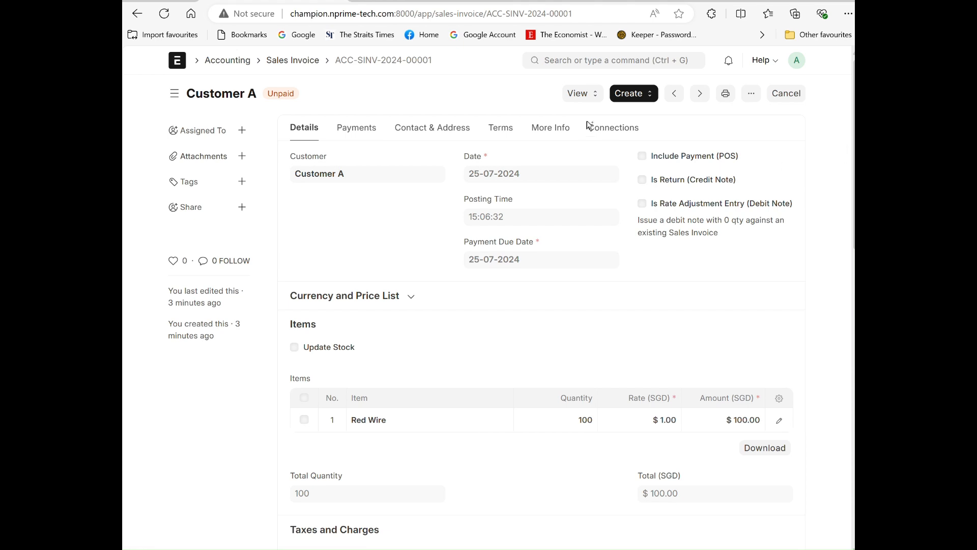
left_click(589, 94)
left_click(590, 114)
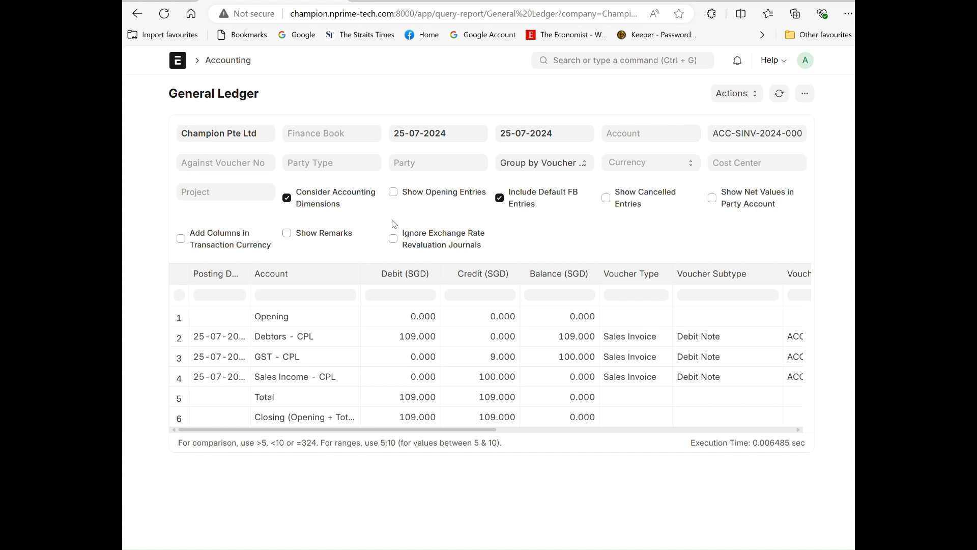
- Leave the General Ledger, open the Accounts Payable report and examine Supplier A's invoiced, paid, outstanding and ageing amounts
left_click(138, 13)
left_click(138, 13)
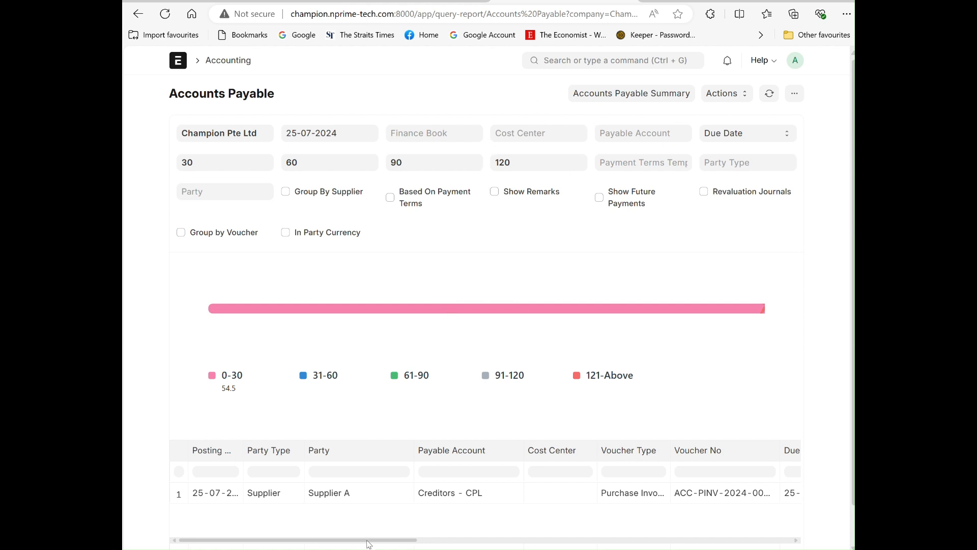
left_click_drag(372, 543, 603, 547)
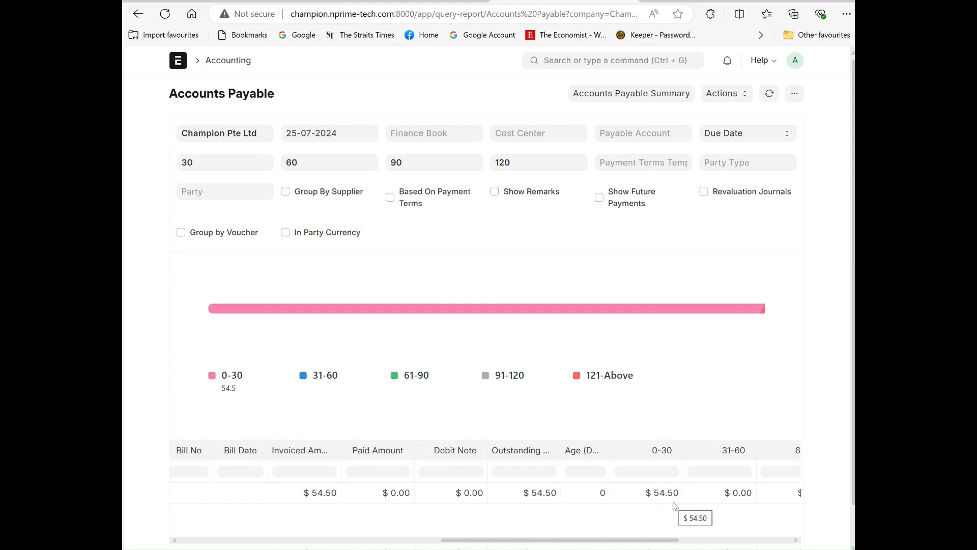
left_click_drag(625, 545, 358, 549)
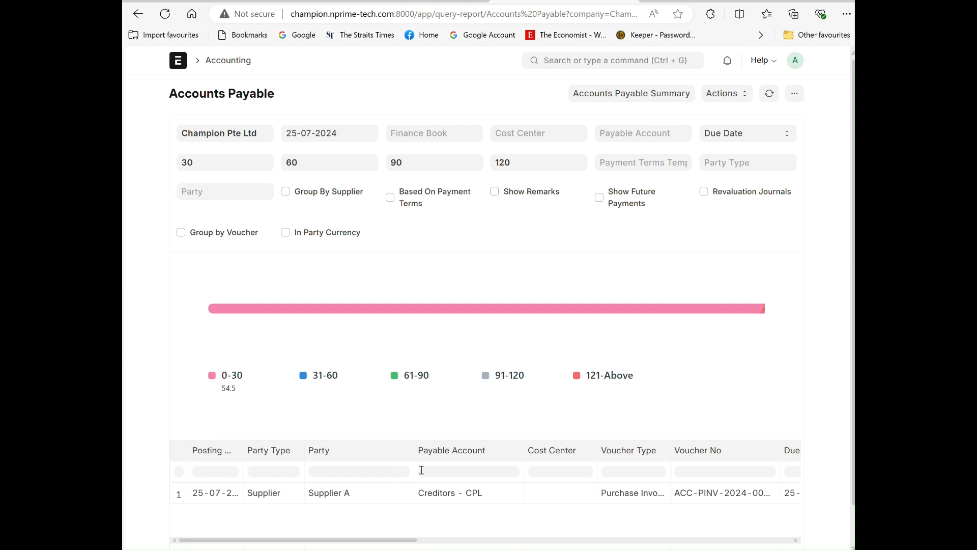